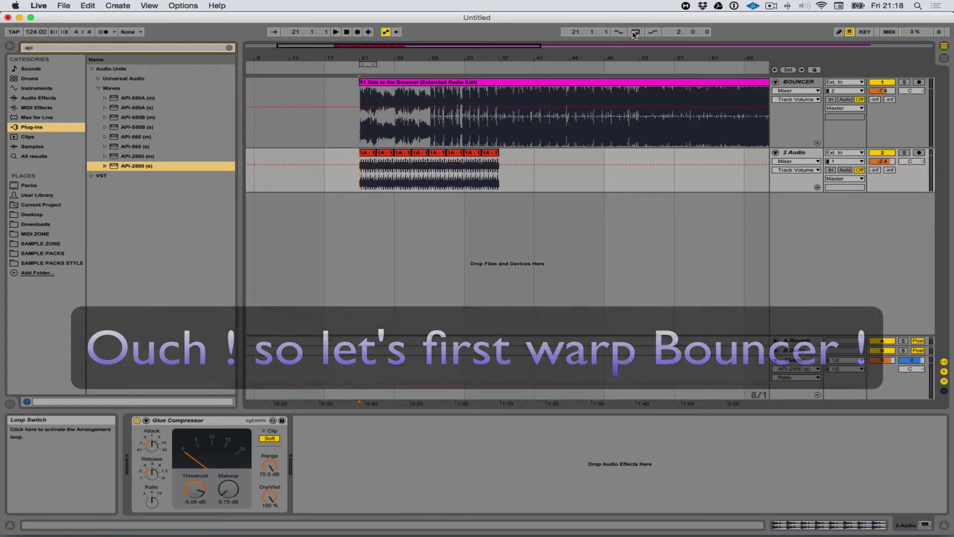
Step: Open the Ode to the Bouncer audio clip and move its start marker to the first transient of the waveform
left_click(400, 84)
double_click(399, 82)
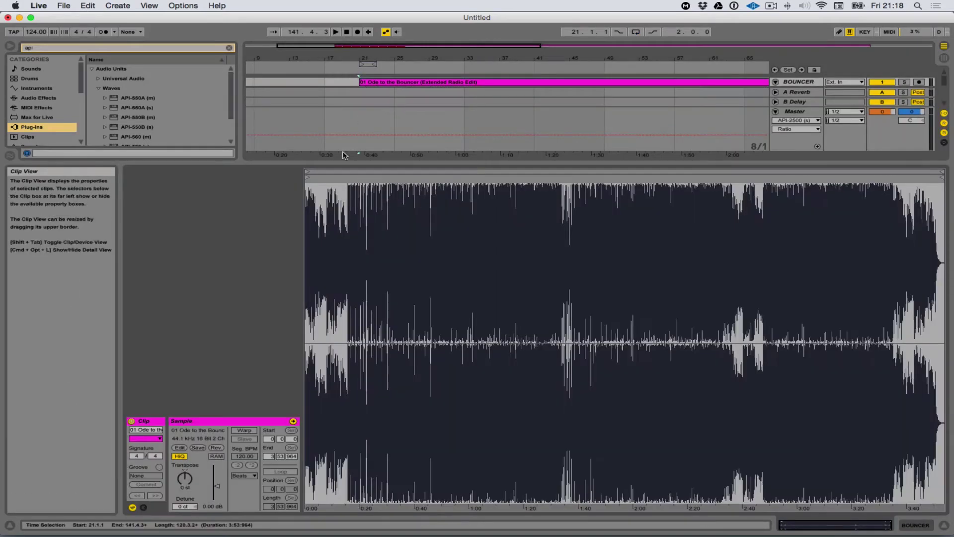
left_click_drag(309, 205, 308, 346)
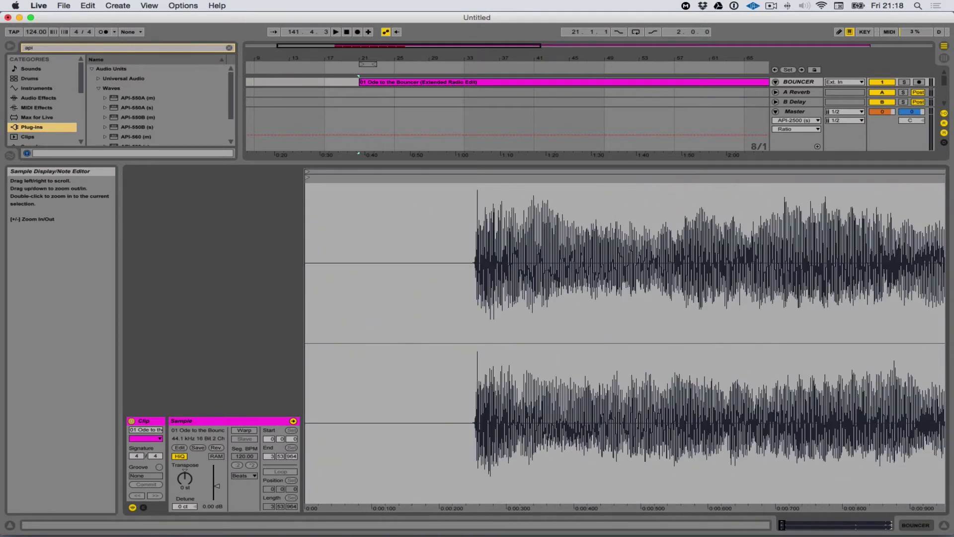
mouse_move(309, 177)
left_mouse_down()
mouse_move(479, 186)
mouse_move(485, 223)
mouse_move(419, 220)
left_mouse_up()
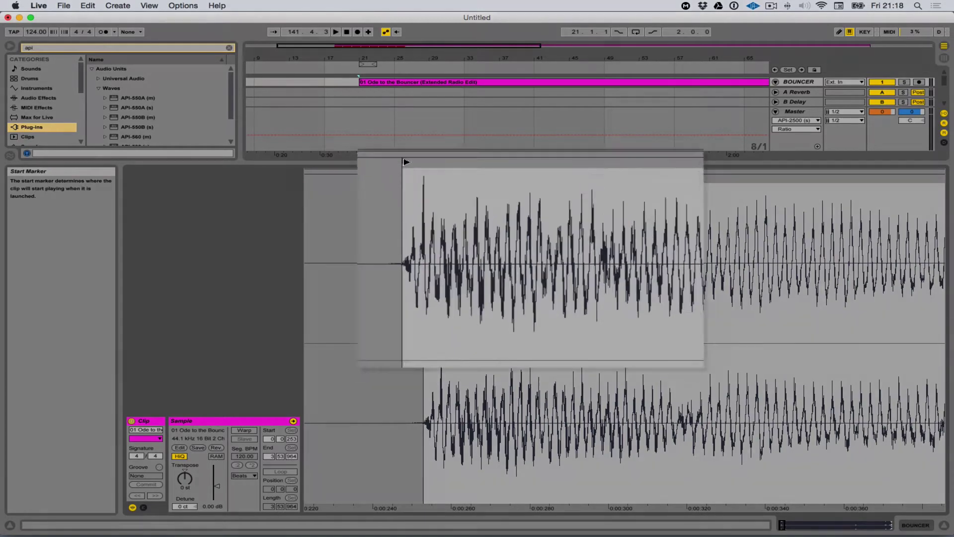
Step: Set 1.1.1 at the Bouncer clip's start marker and warp the clip from there with the Straight option
right_click(423, 179)
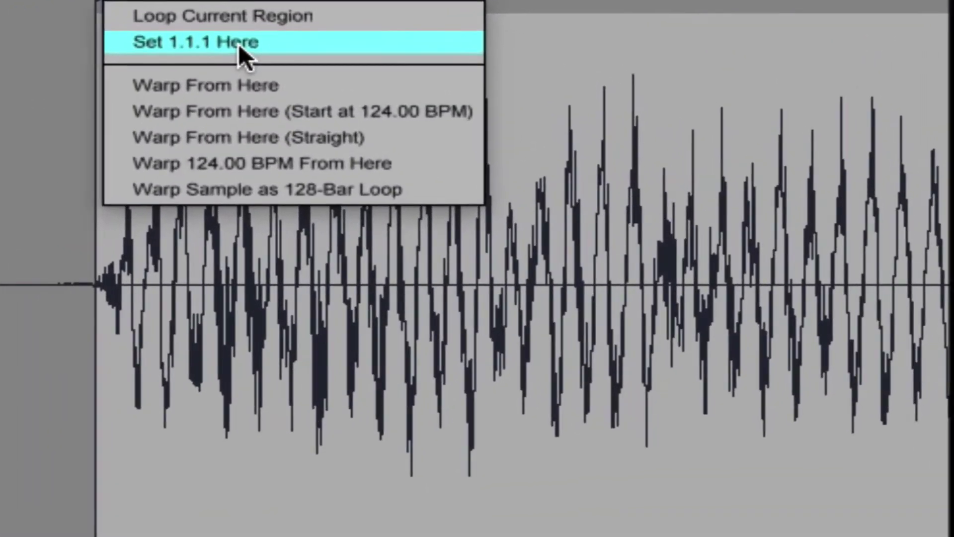
left_click(390, 138)
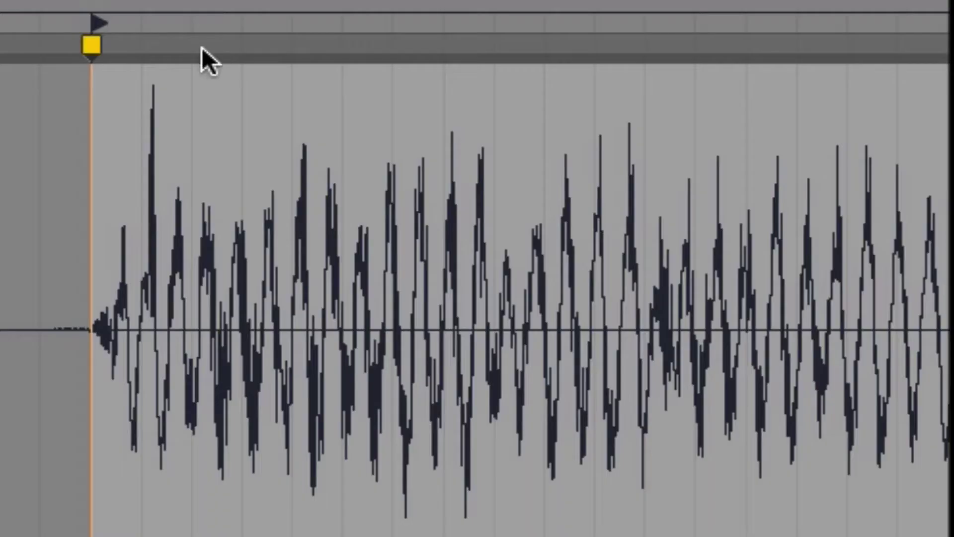
right_click(93, 30)
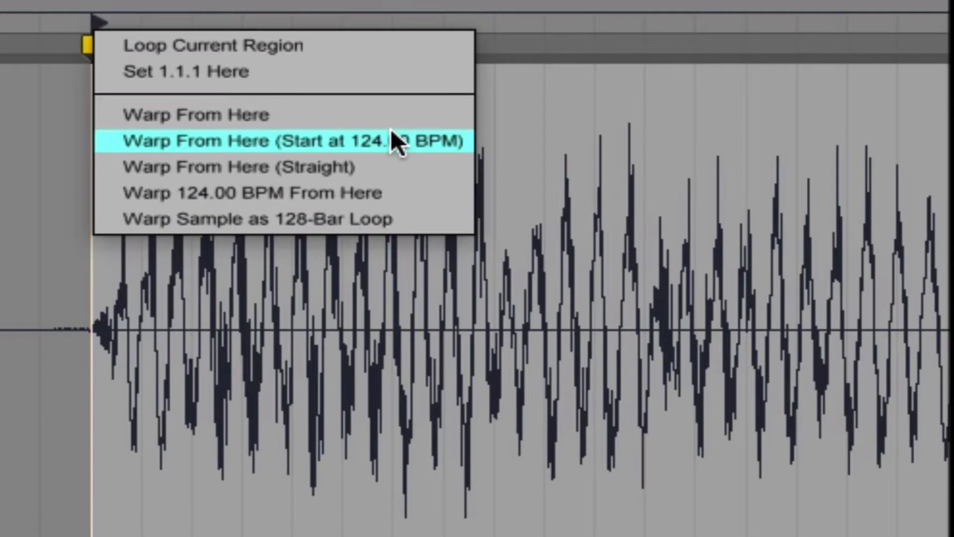
left_click(329, 170)
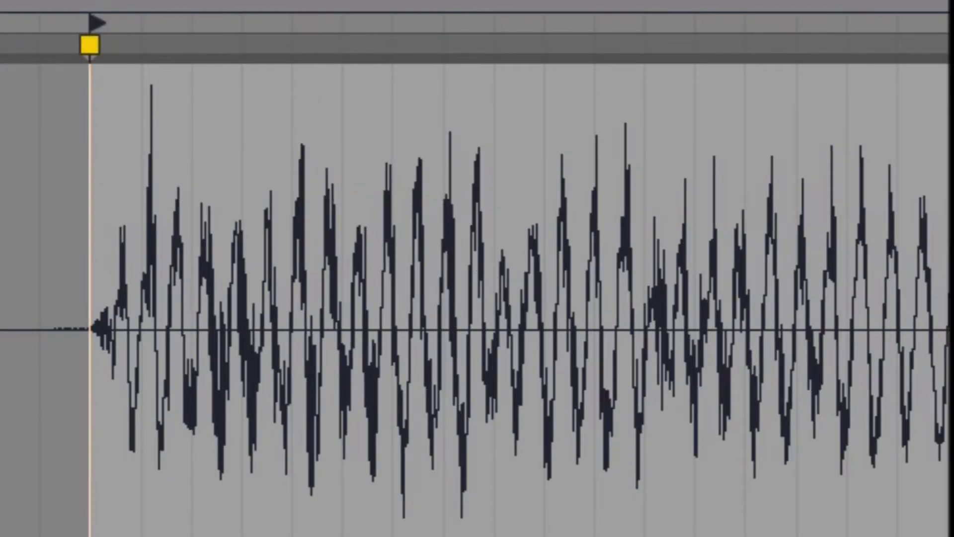
key("shift+Tab")
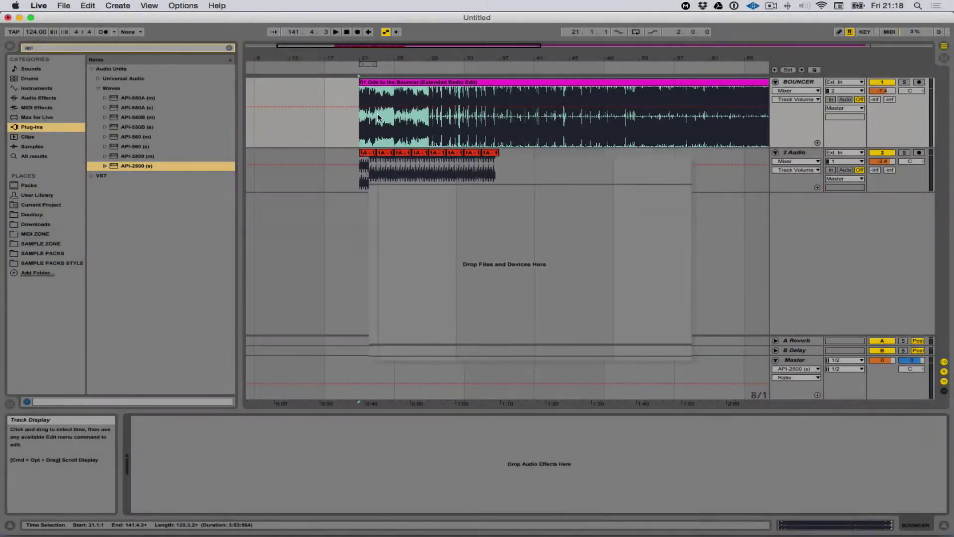
Step: Play the arrangement from bar 21 to check the warped Bouncer clip against the drum loop
mouse_move(372, 81)
left_mouse_down()
mouse_move(407, 84)
mouse_move(368, 92)
left_mouse_up()
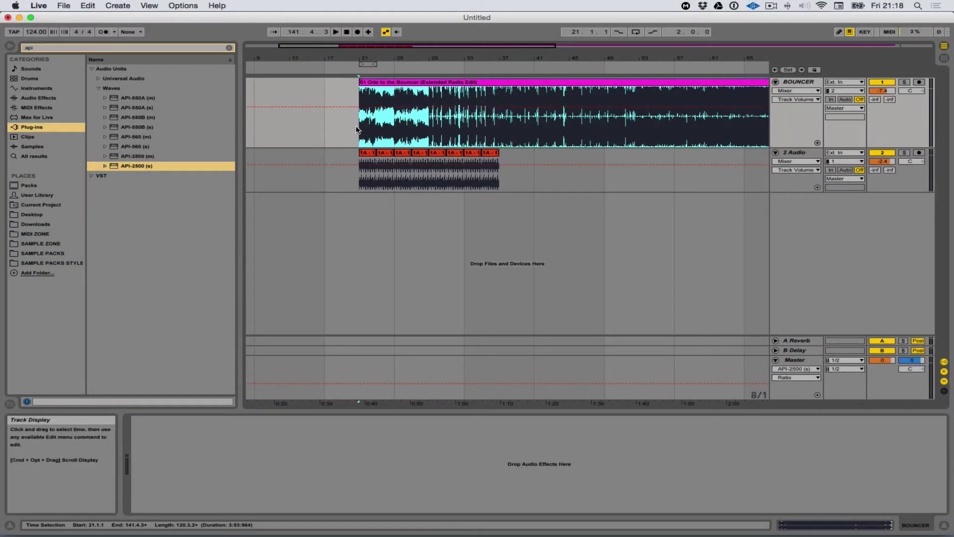
left_click(356, 129)
key("space")
Step: Split the Bouncer clip at bar 25 and delete everything after the split, keeping only the first four bars
mouse_move(374, 59)
left_mouse_down()
mouse_move(372, 85)
mouse_move(358, 78)
left_mouse_up()
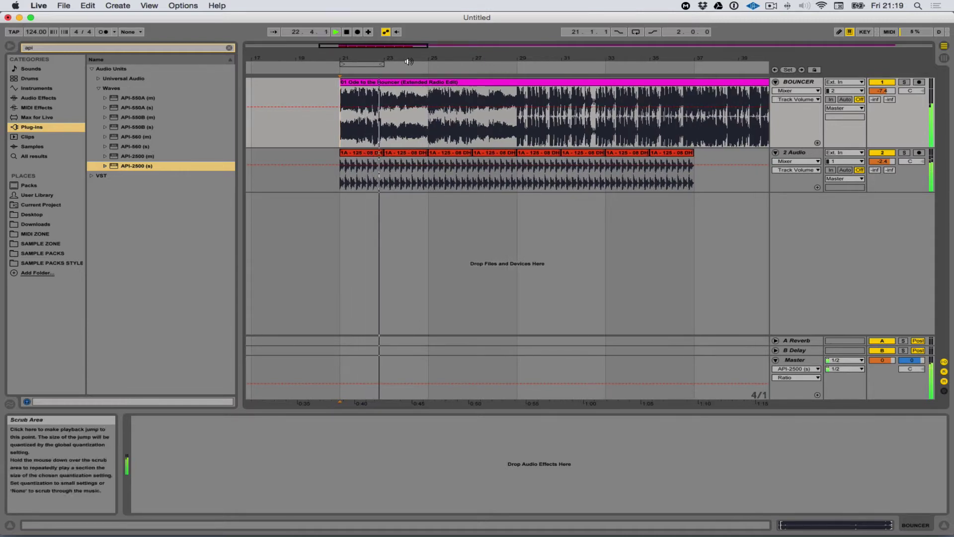
mouse_move(428, 59)
left_mouse_down()
mouse_move(429, 84)
mouse_move(437, 75)
left_mouse_up()
left_click_drag(358, 87, 357, 101)
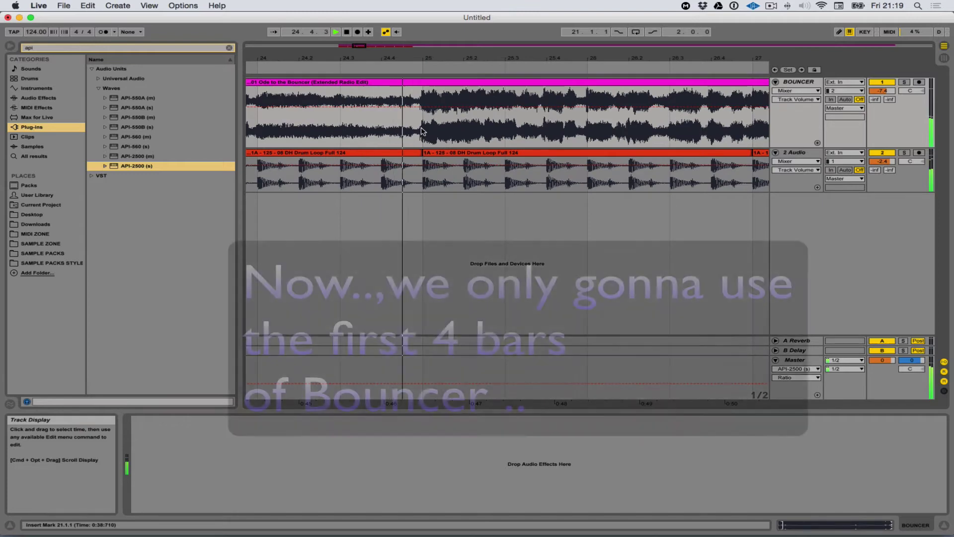
key("space")
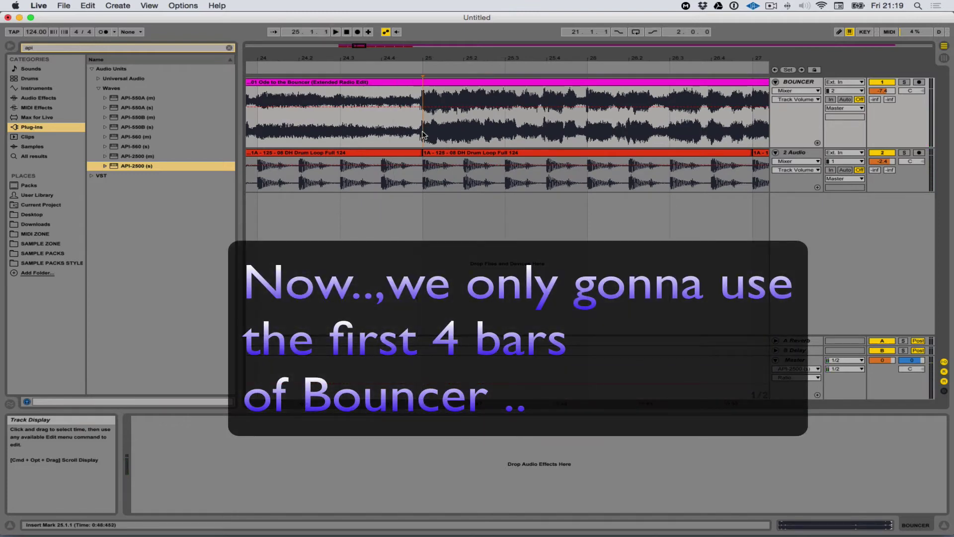
key("super+e")
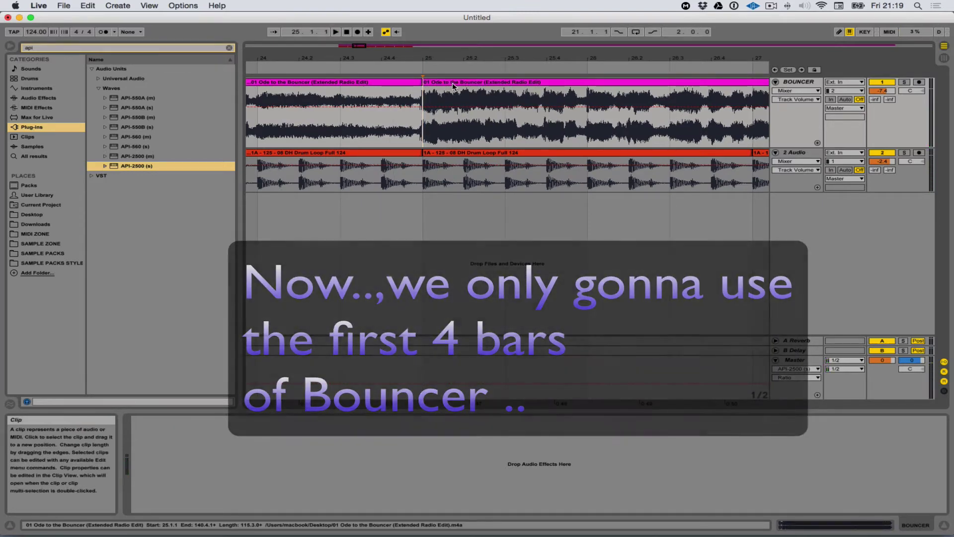
left_click(453, 85)
key("Delete")
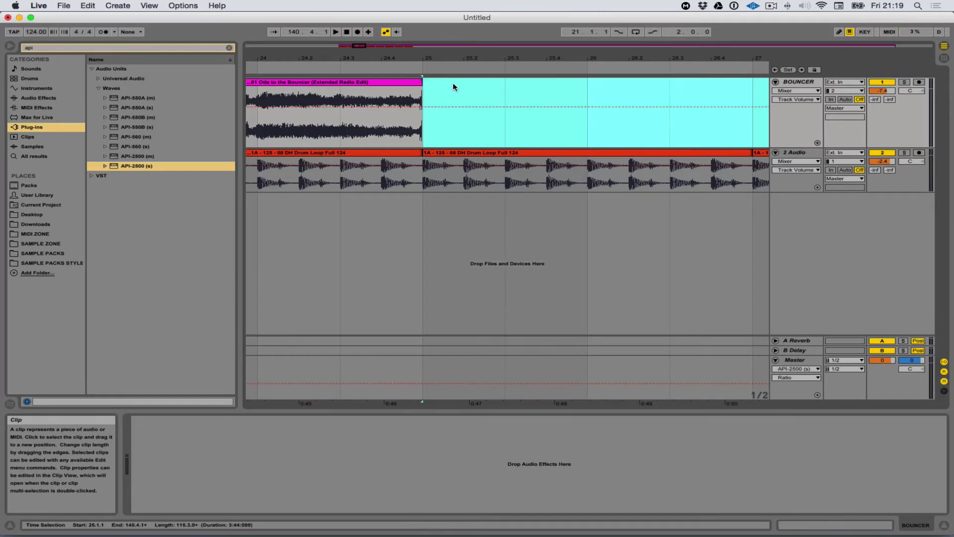
left_click_drag(452, 60, 453, 40)
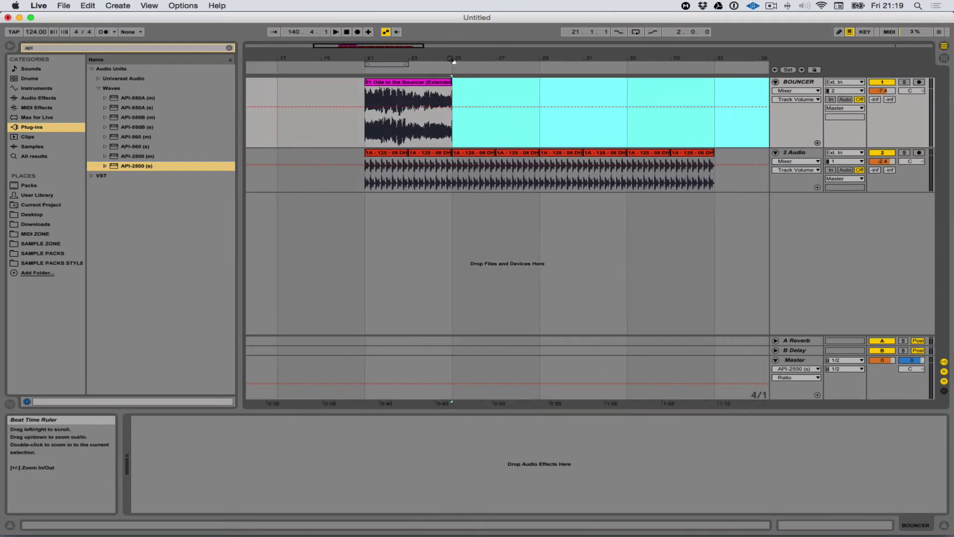
Step: Slice the four-bar Bouncer clip to a new MIDI track with one slice per 1/8 Note and the Built-in preset
left_click(402, 83)
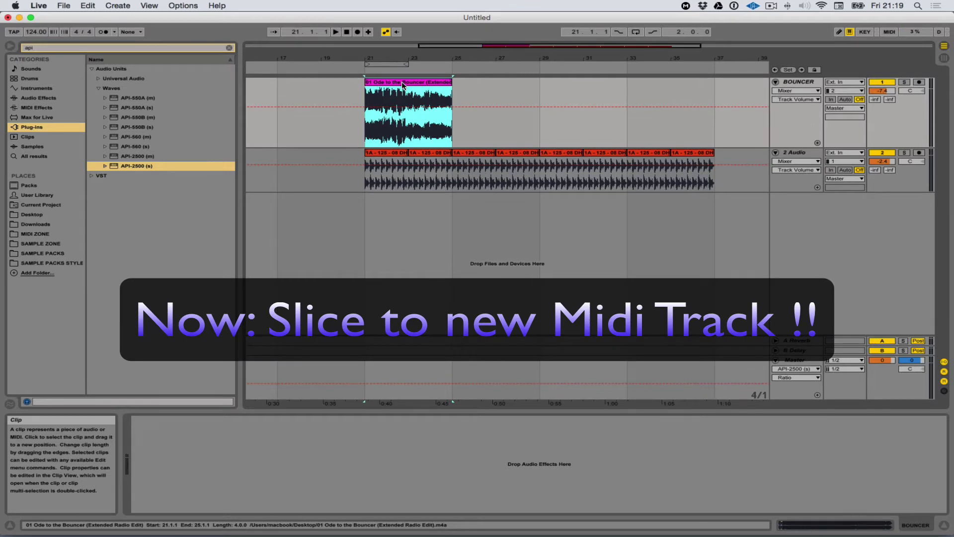
right_click(403, 86)
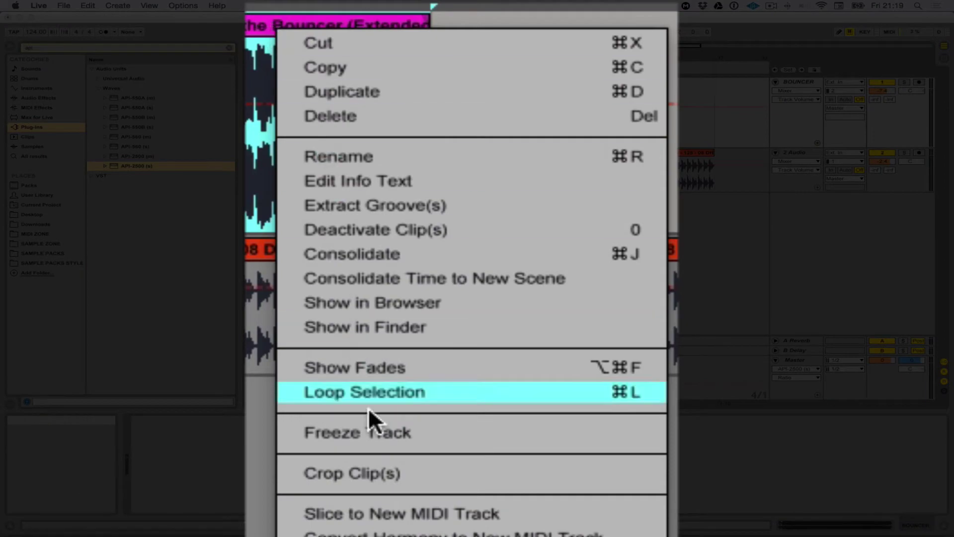
left_click(450, 517)
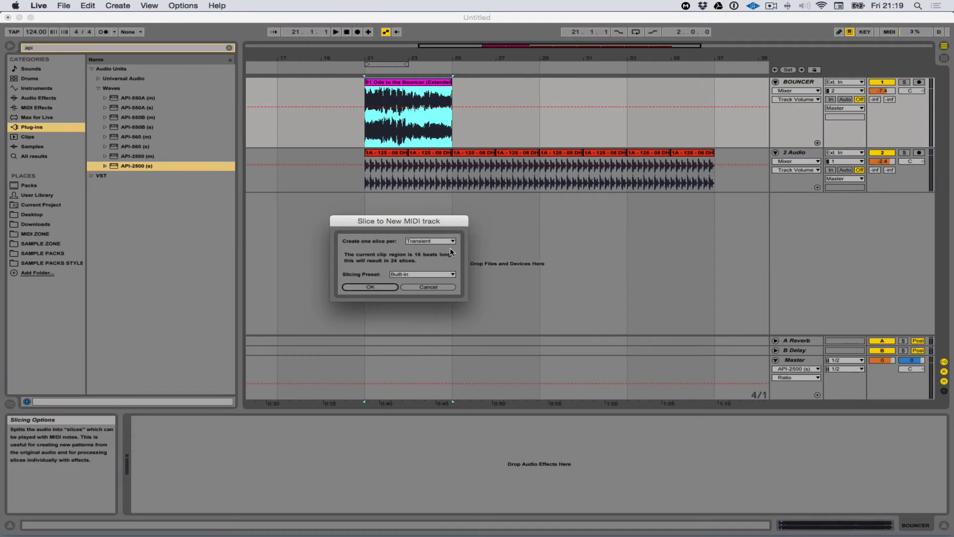
left_click(453, 241)
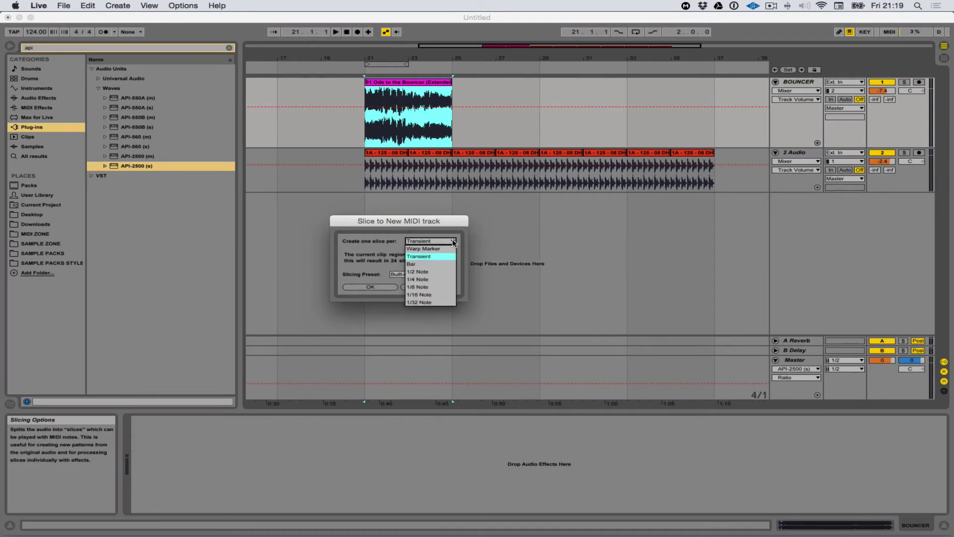
left_click(436, 287)
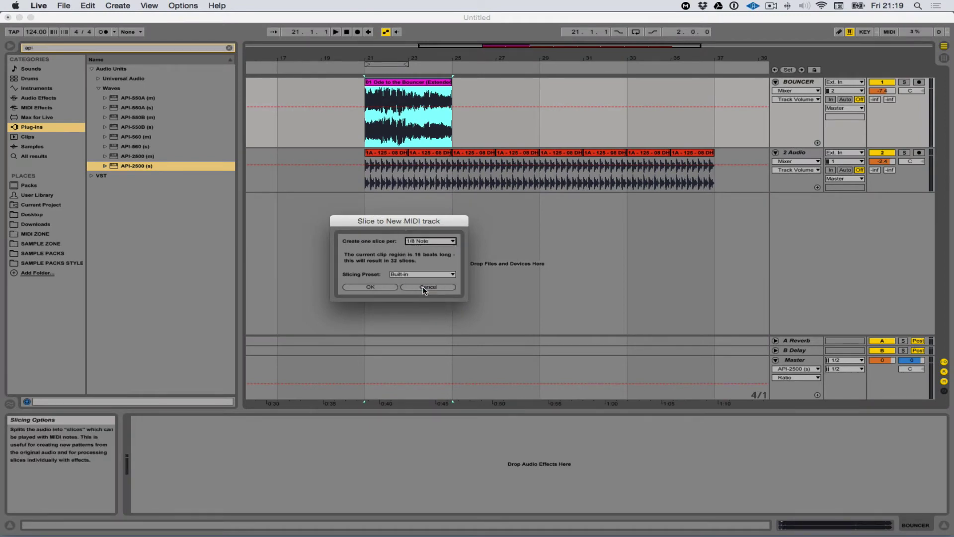
left_click(371, 287)
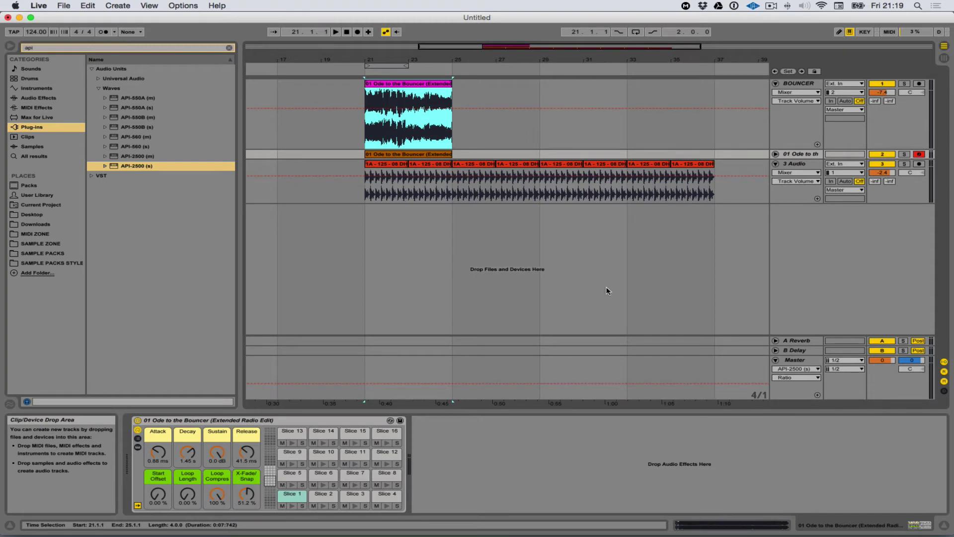
Step: Unfold the new sliced MIDI track and delete the original BOUNCER audio track
left_click(775, 154)
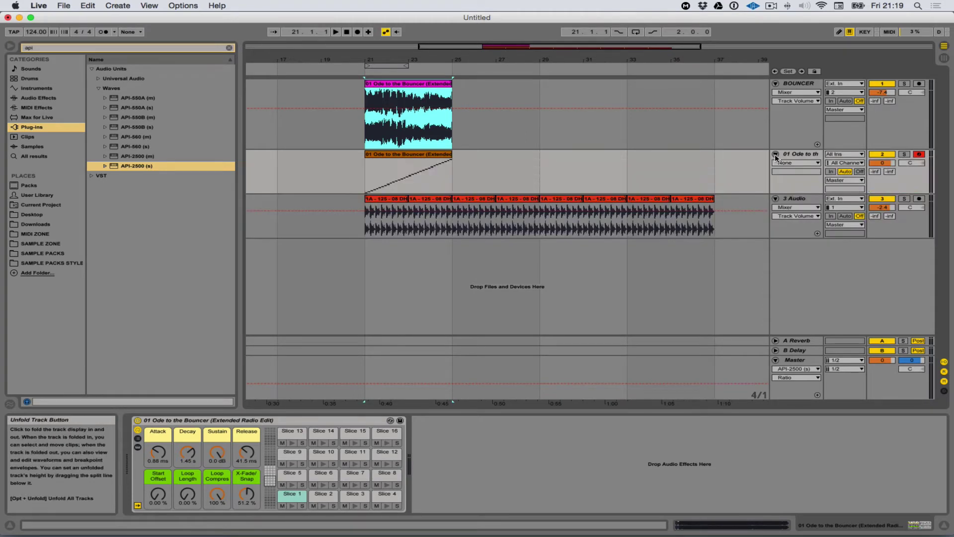
left_click(793, 84)
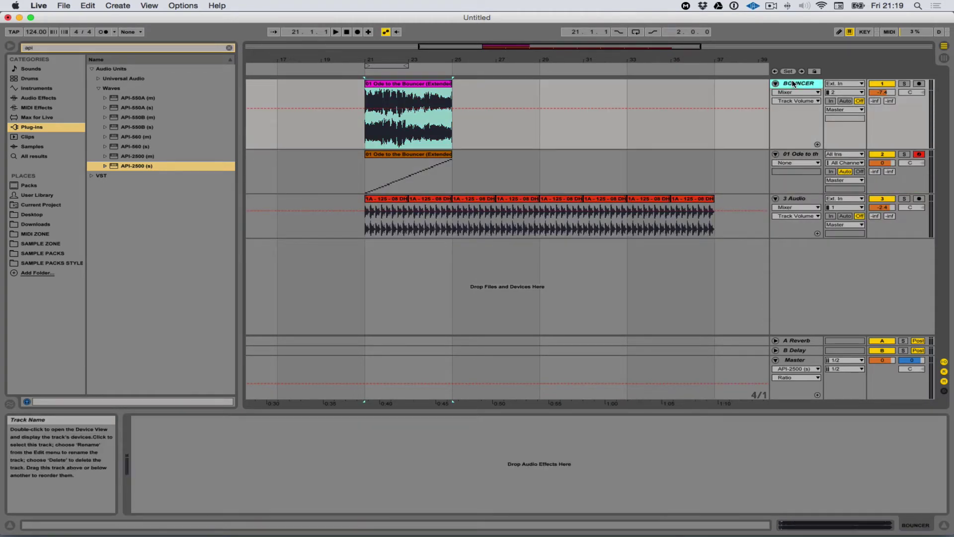
key("Delete")
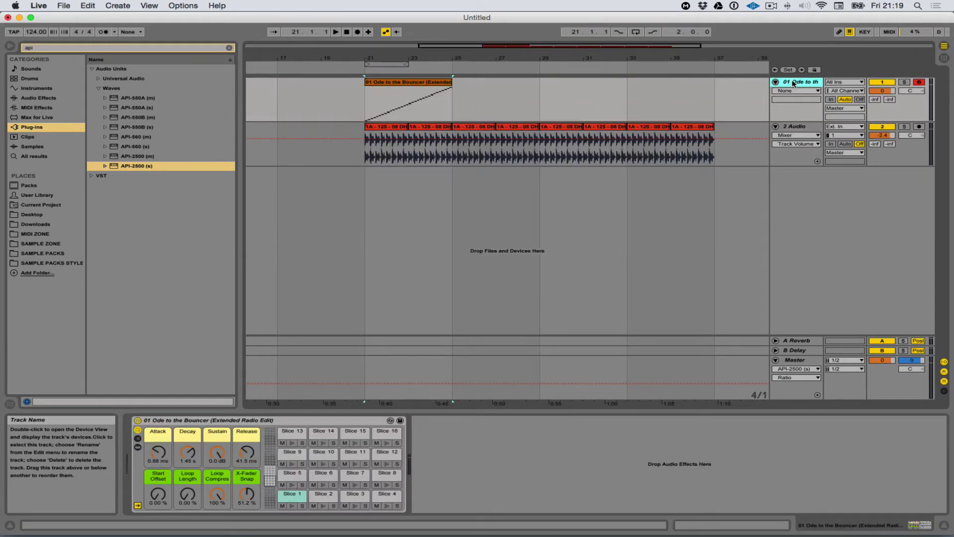
Step: Play the arrangement from bar 21 and examine the slice notes inside the new MIDI clip
left_click(364, 156)
key("space")
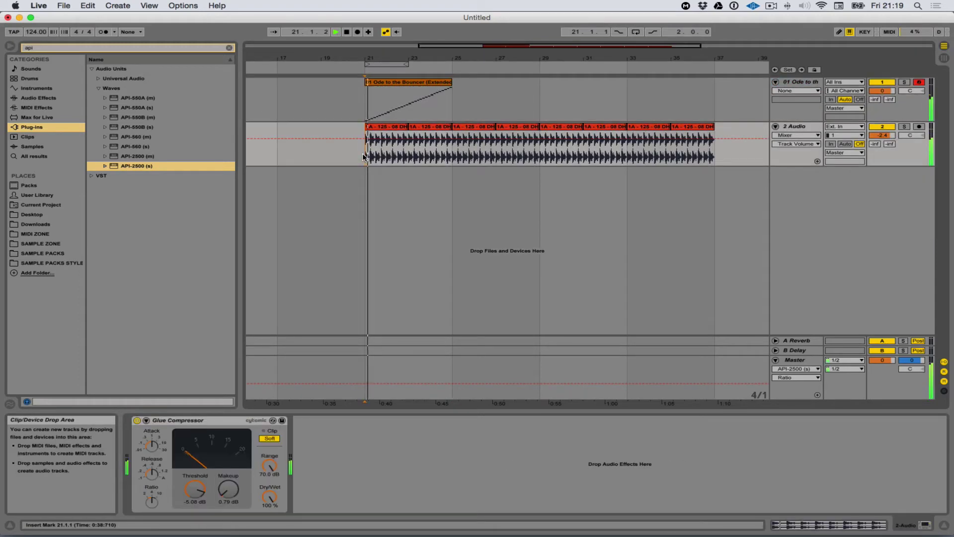
double_click(416, 83)
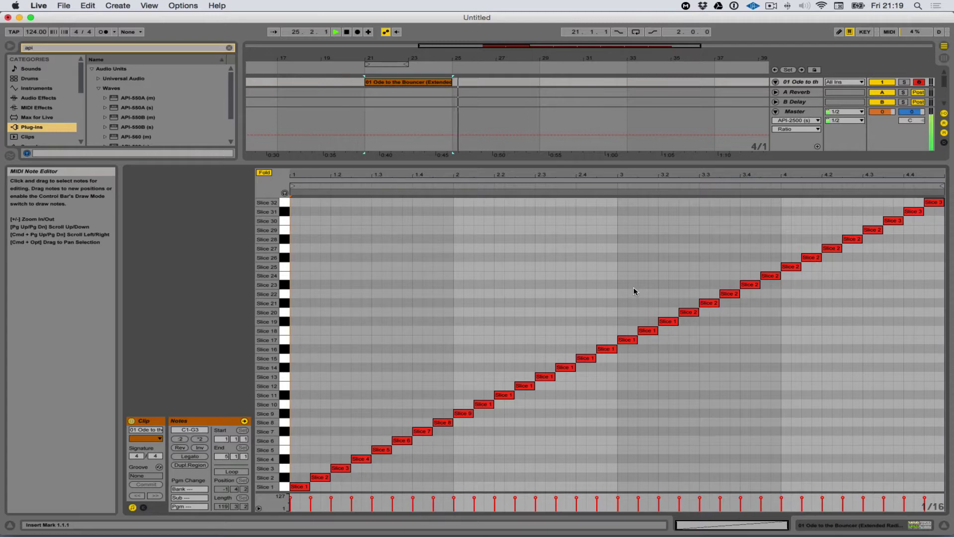
key("space")
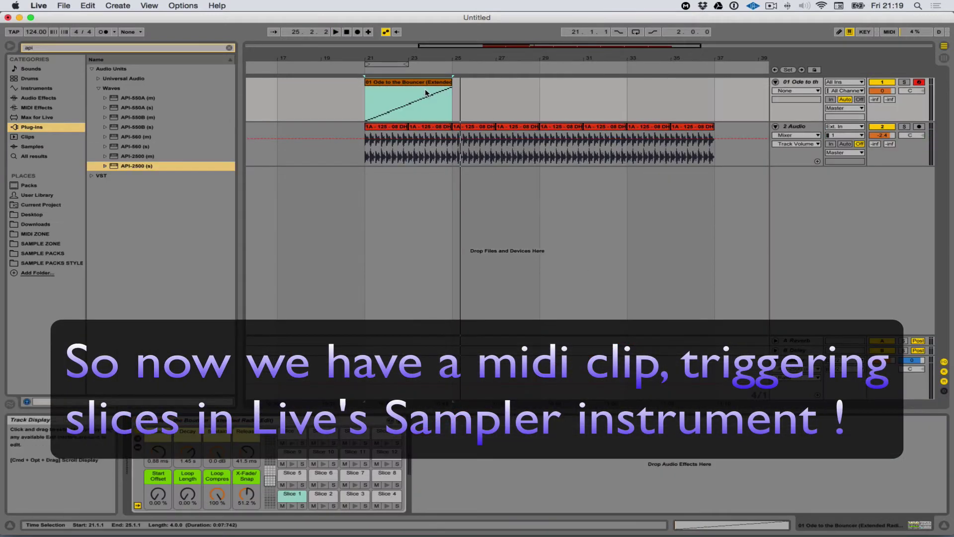
Step: Loop the arrangement over the four-bar sliced MIDI clip
left_click(418, 82)
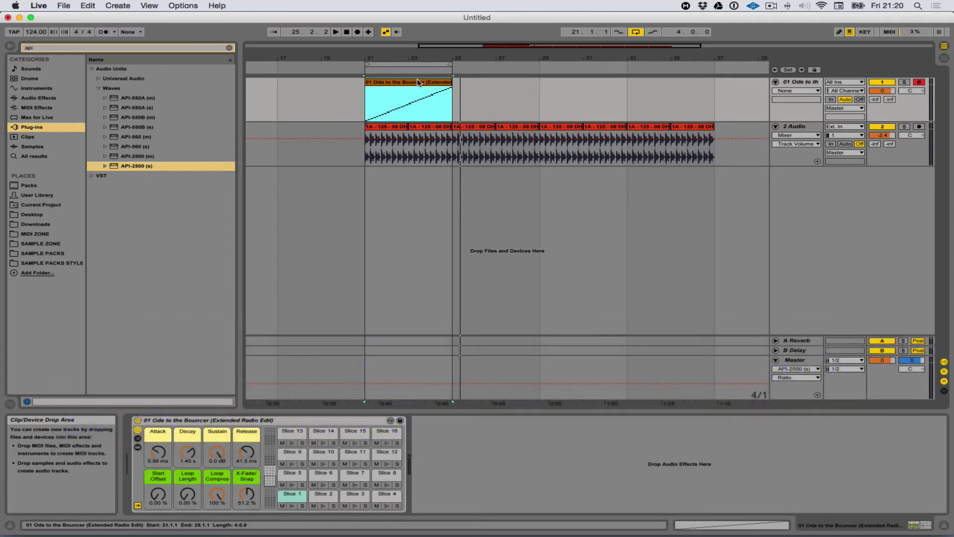
Step: Set the MIDI clip's fixed grid to 1 Bar and quantize all of its slice notes to it
double_click(417, 82)
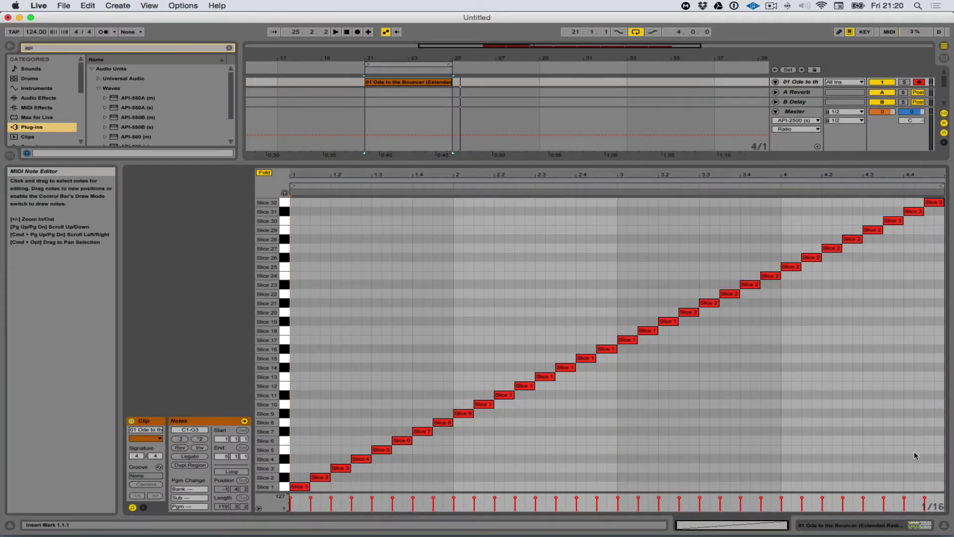
right_click(939, 508)
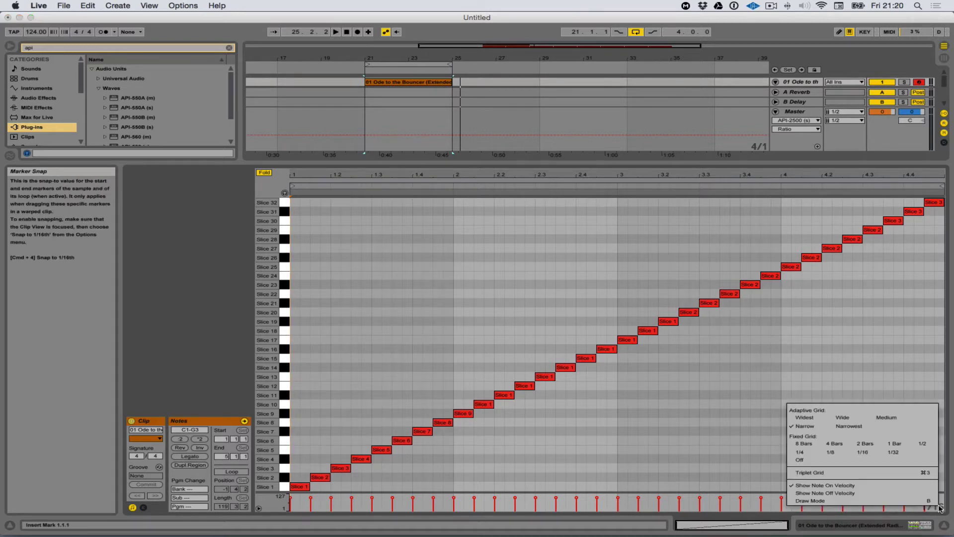
left_click(895, 444)
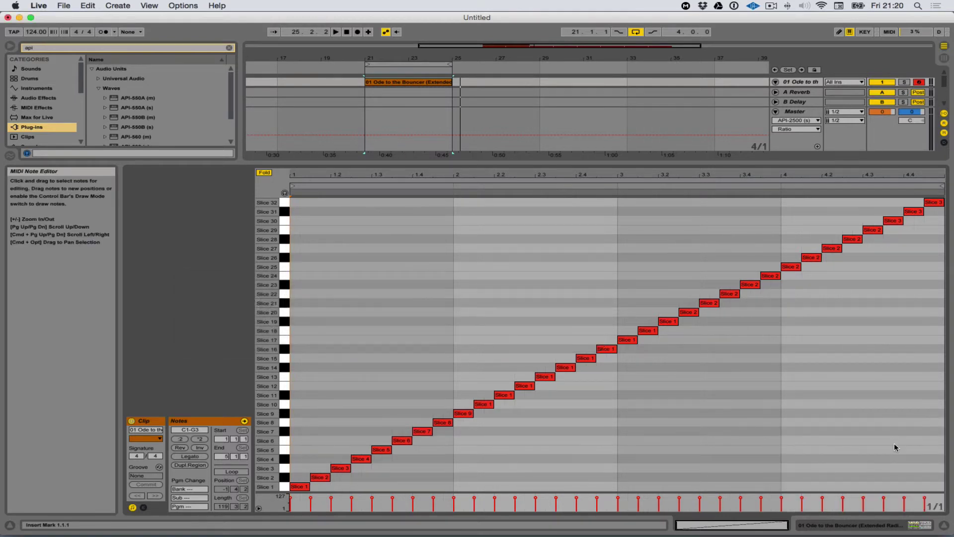
key("super+a")
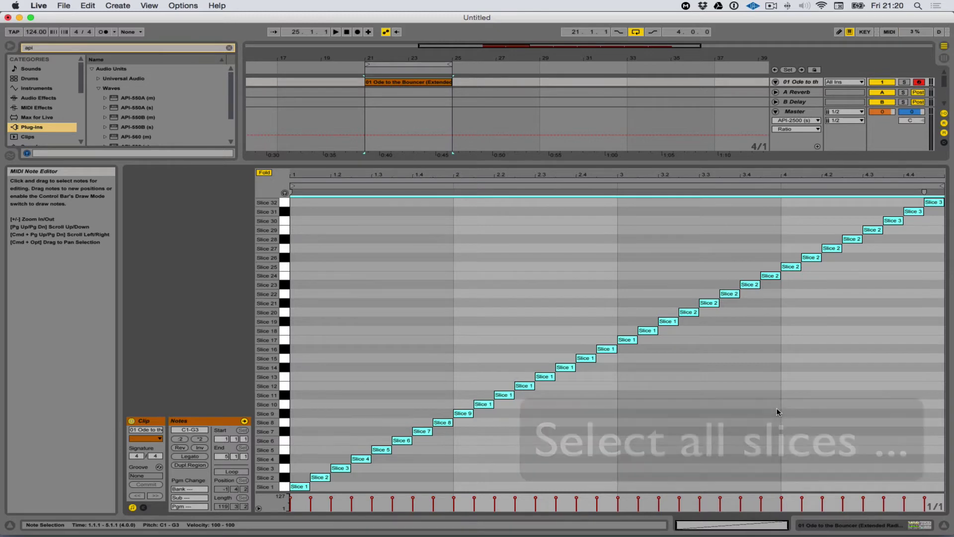
key("super+u")
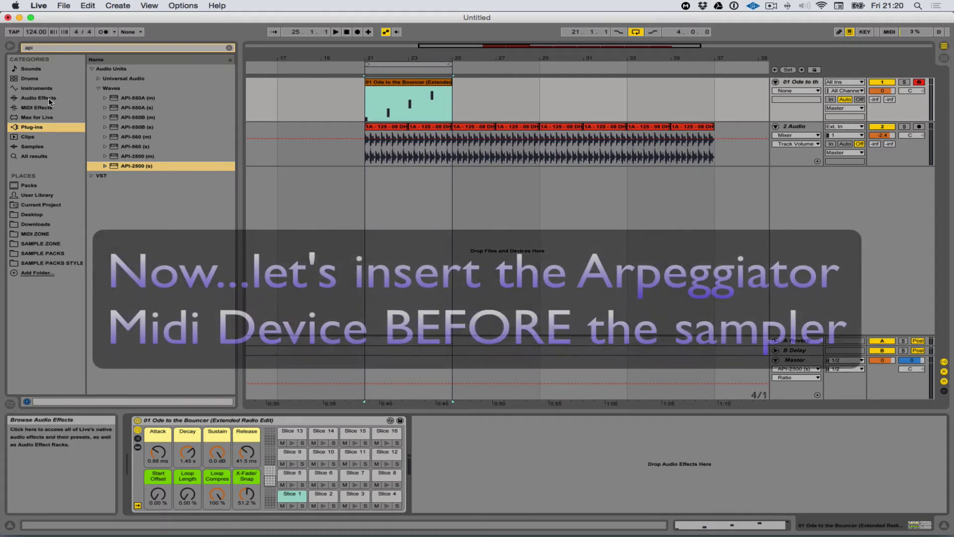
Step: Search the MIDI effects for "arp" and insert the Arpeggiator before the slice sampler rack on the MIDI track
left_click(49, 100)
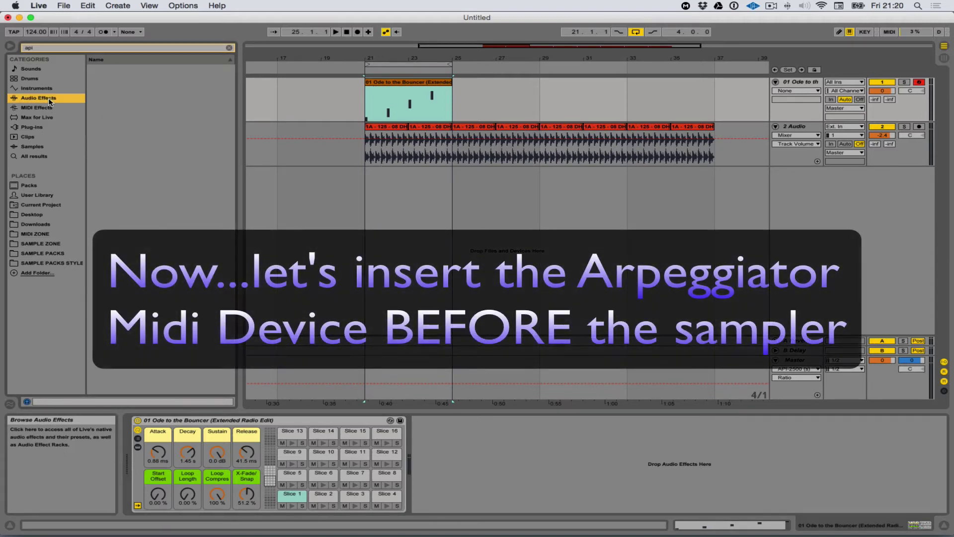
left_click(229, 48)
type("arp")
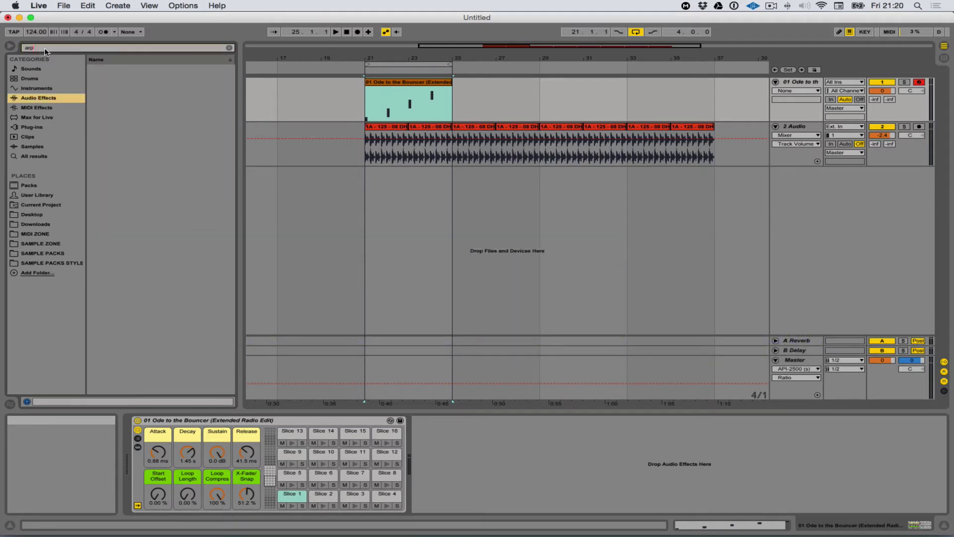
left_click(36, 107)
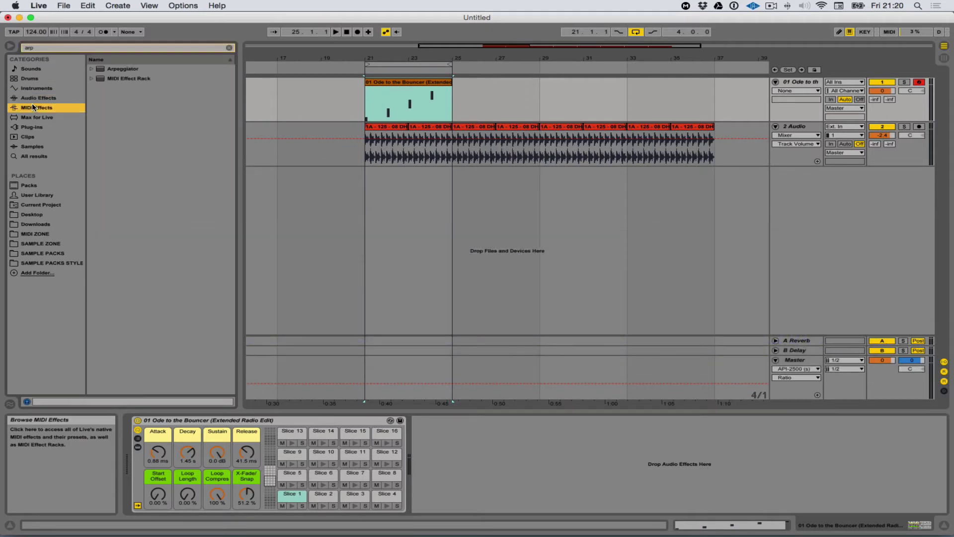
left_click(119, 69)
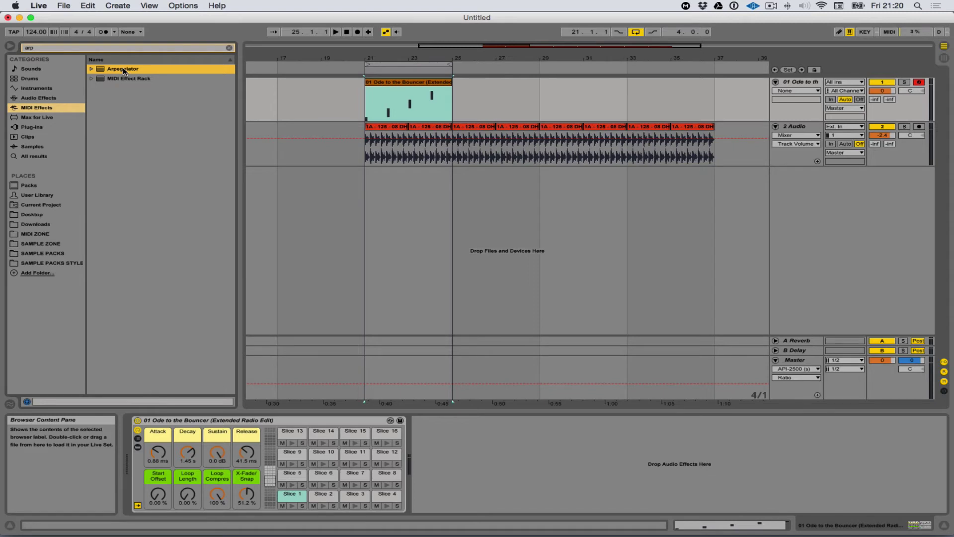
left_click_drag(123, 69, 133, 457)
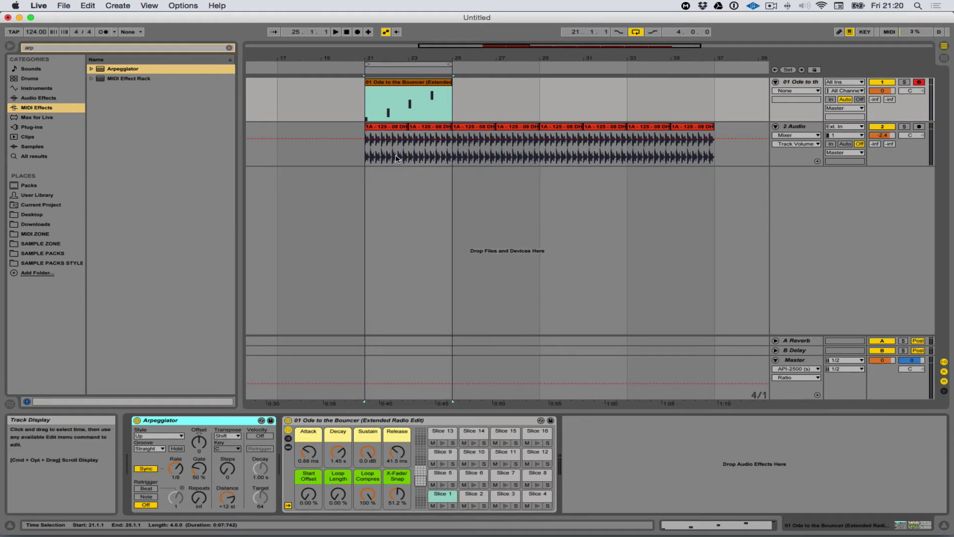
Step: Play the loop and set the Arpeggiator's rate to 1/16 and its gate to about 96 %
key("space")
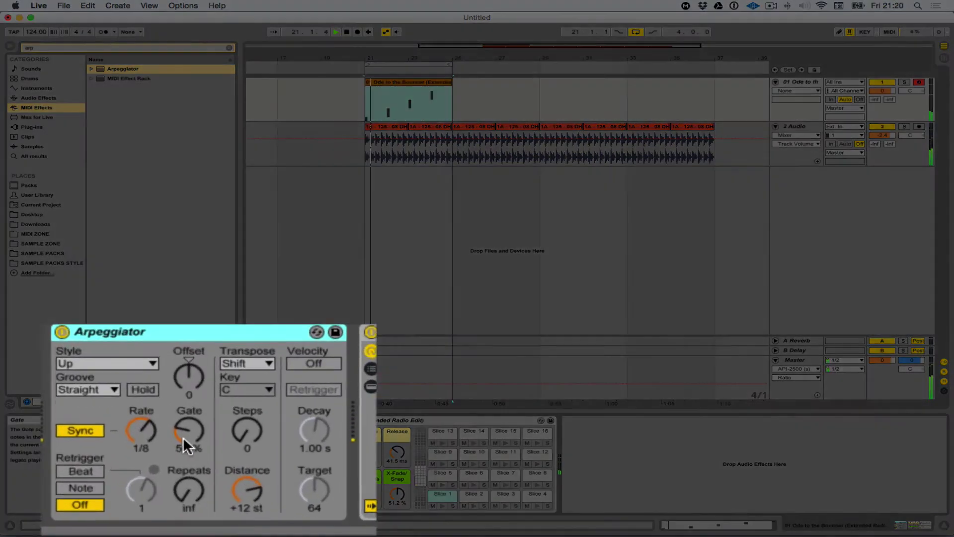
left_click_drag(139, 400, 139, 391)
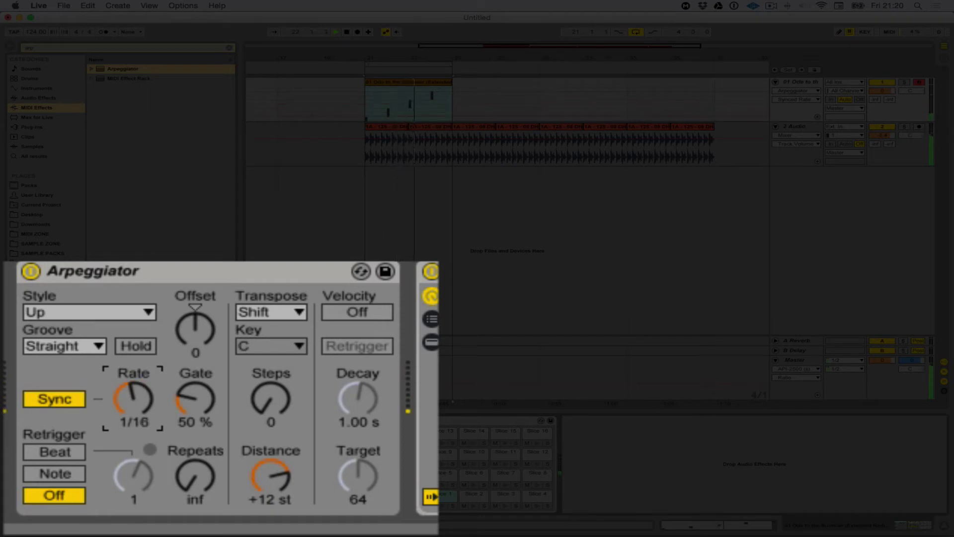
left_click_drag(197, 404, 198, 385)
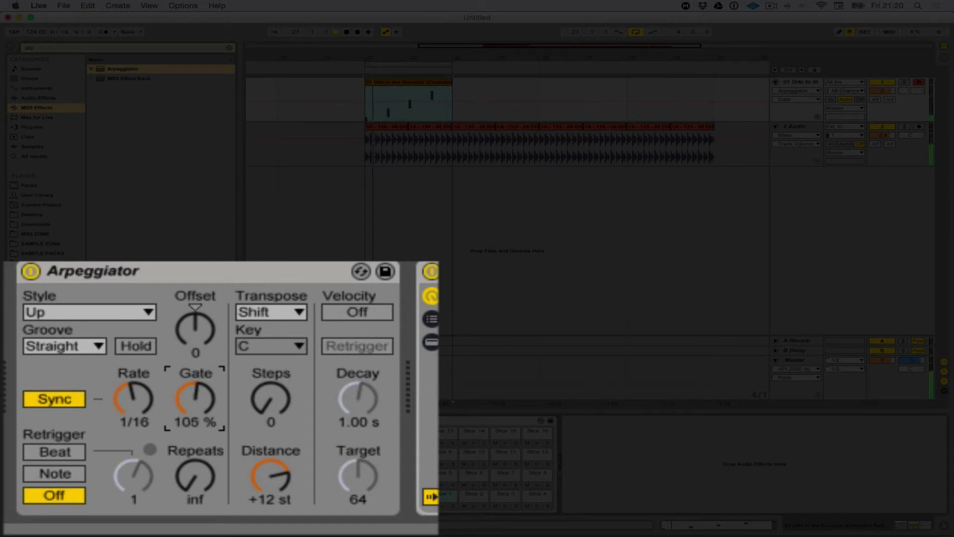
Step: Raise the sliced MIDI track's sends to about -47 dB for A Reverb and -19 dB for B Delay
left_click(878, 100)
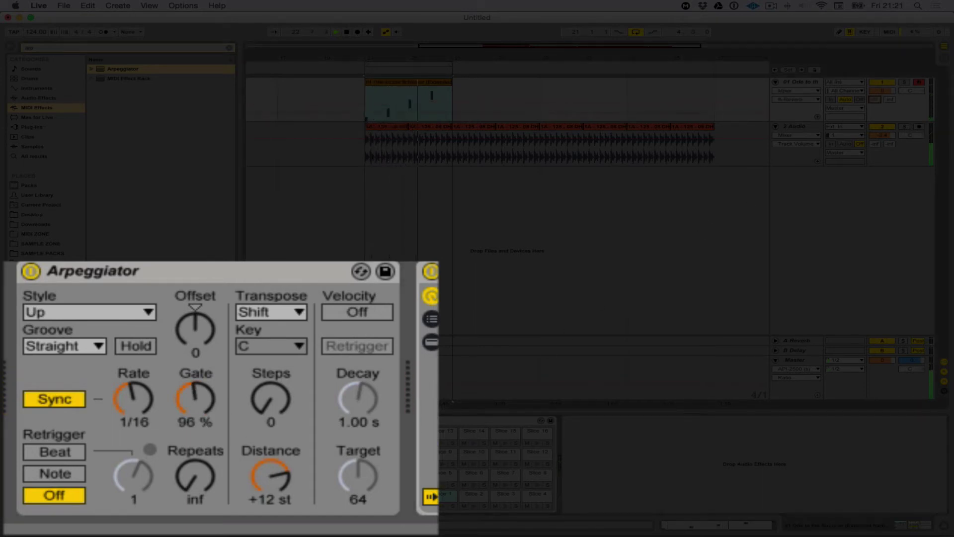
left_click_drag(891, 101, 890, 75)
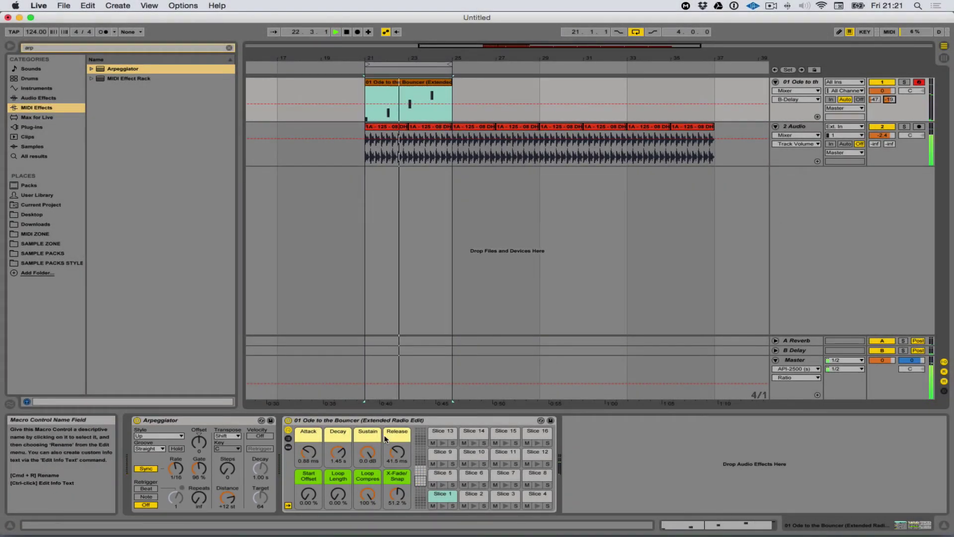
Step: Set the Arpeggiator's repeats to 7 and its style to Down & Up
left_click_drag(199, 497, 199, 517)
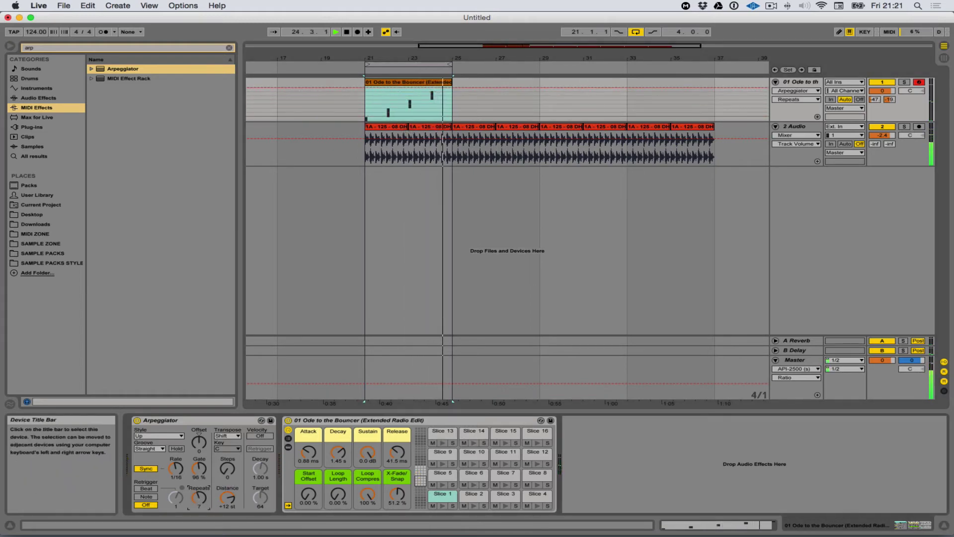
left_click(170, 437)
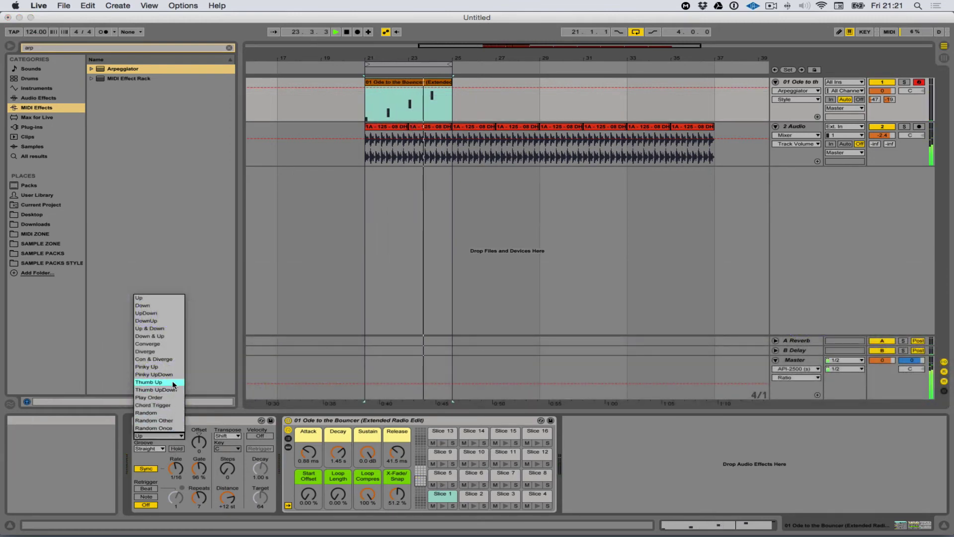
left_click(163, 336)
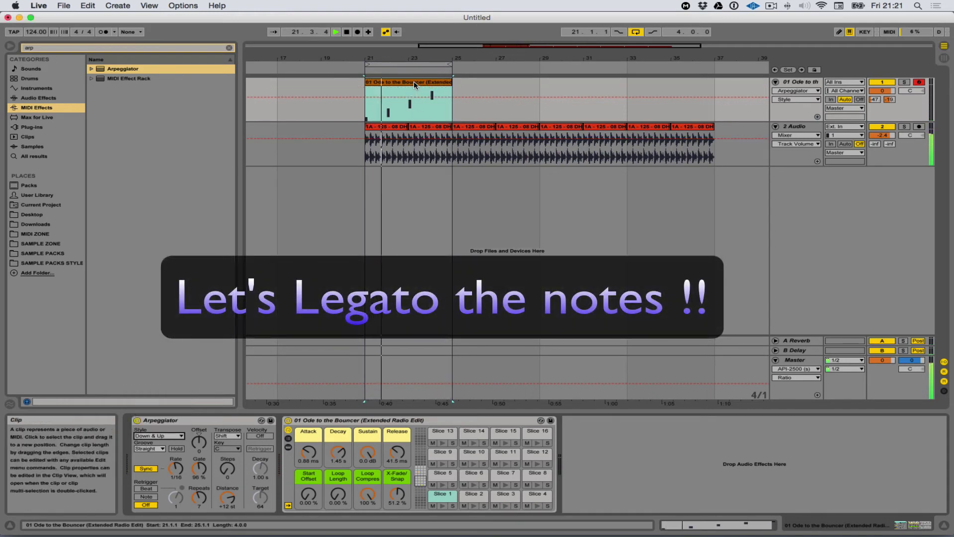
Step: Apply Legato to all slice notes in the MIDI clip and return to the track's device chain
double_click(414, 83)
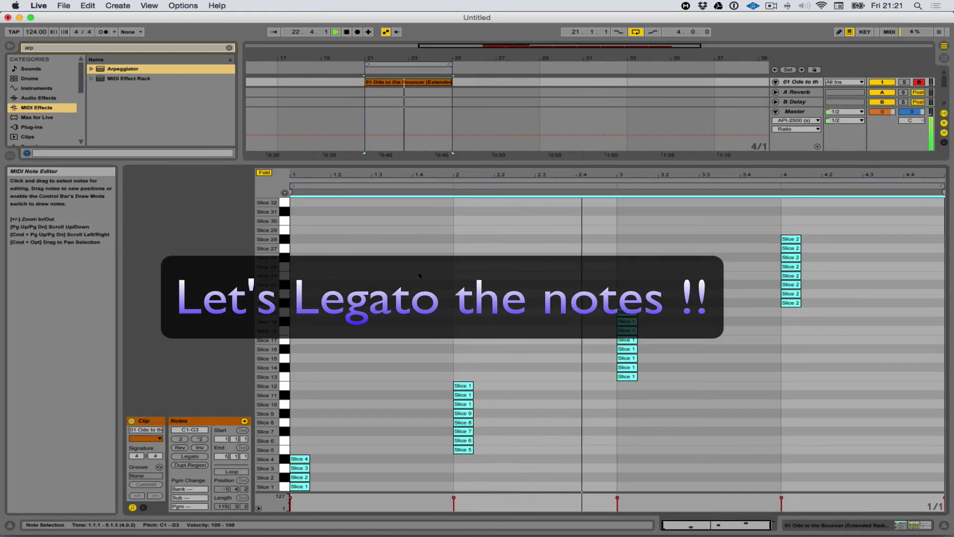
left_click(202, 457)
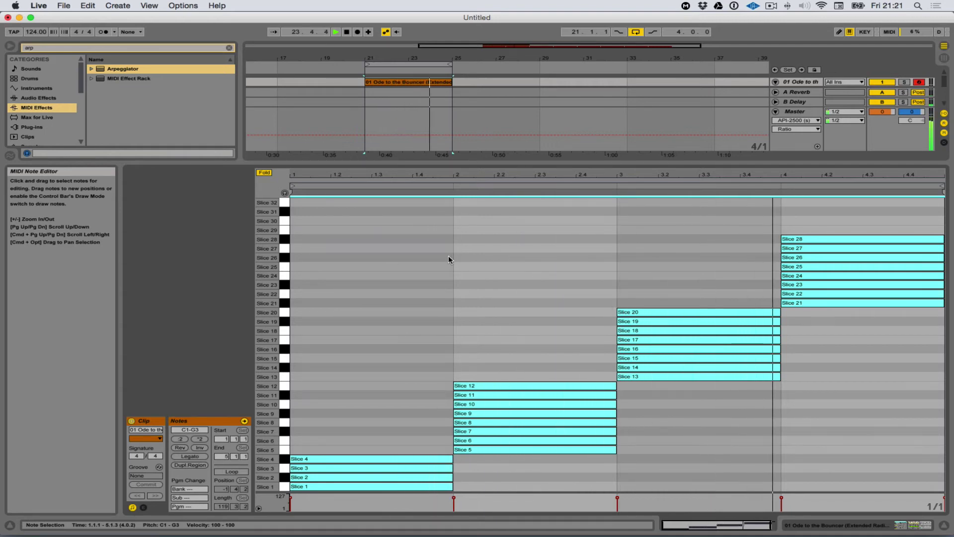
key("shift+Tab")
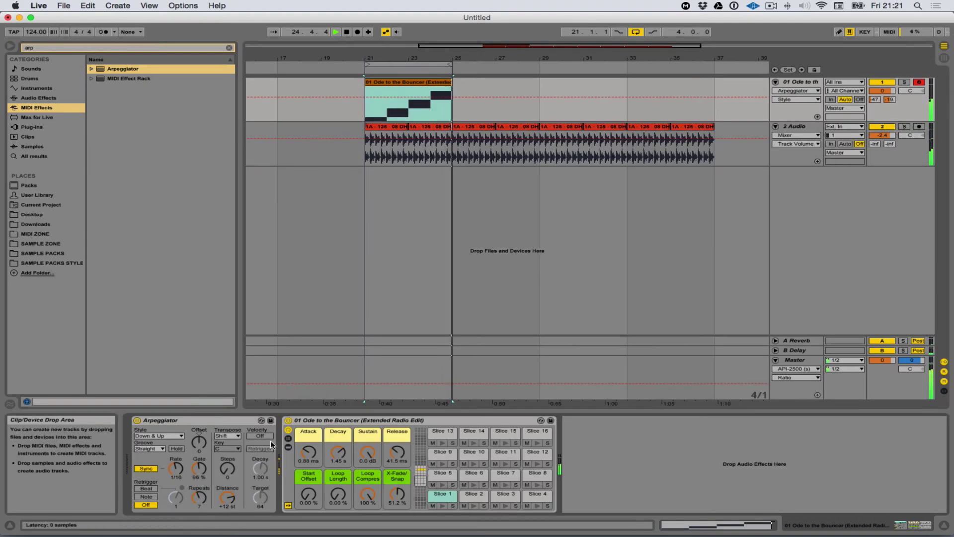
Step: Set the Arpeggiator to 2 repeats, a gate of 69 % and the Random Other style
left_click(198, 497)
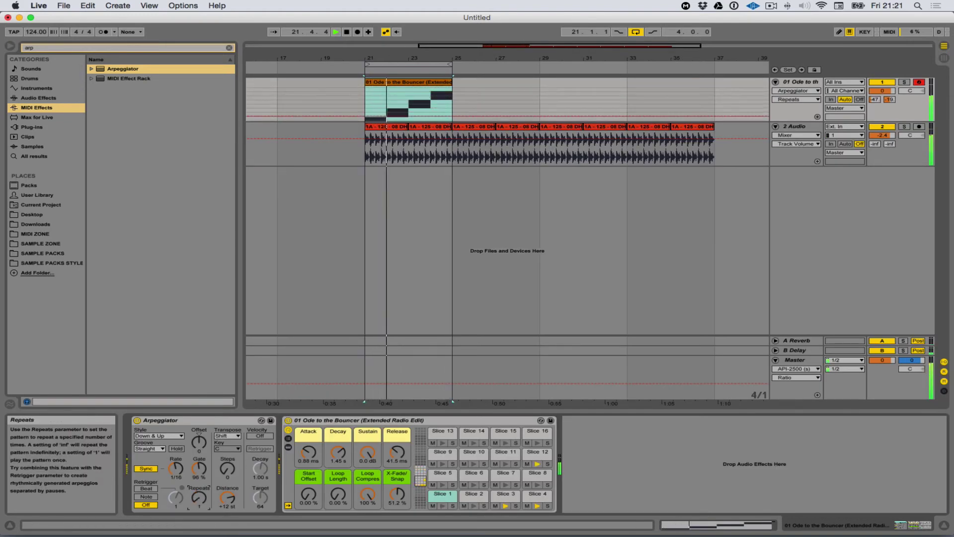
left_click_drag(199, 497, 176, 448)
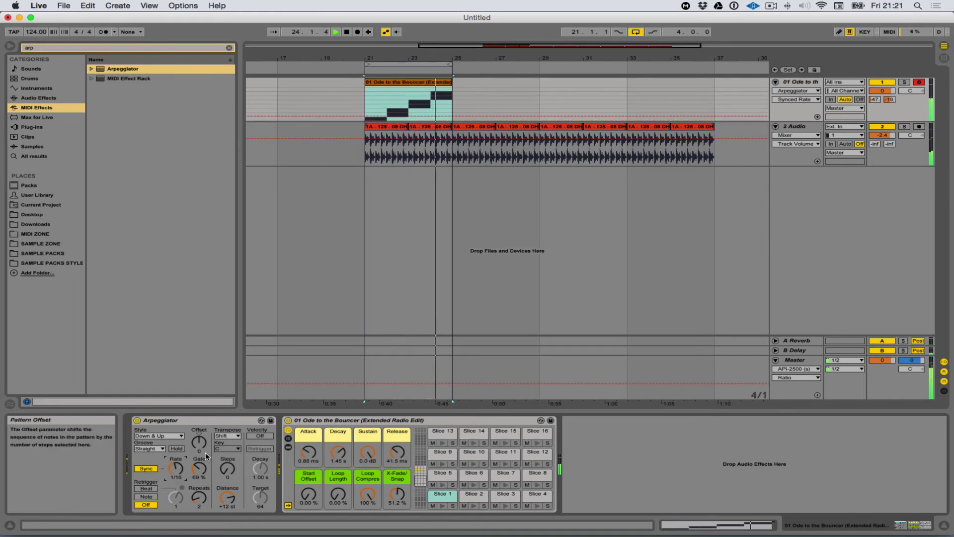
left_click(170, 437)
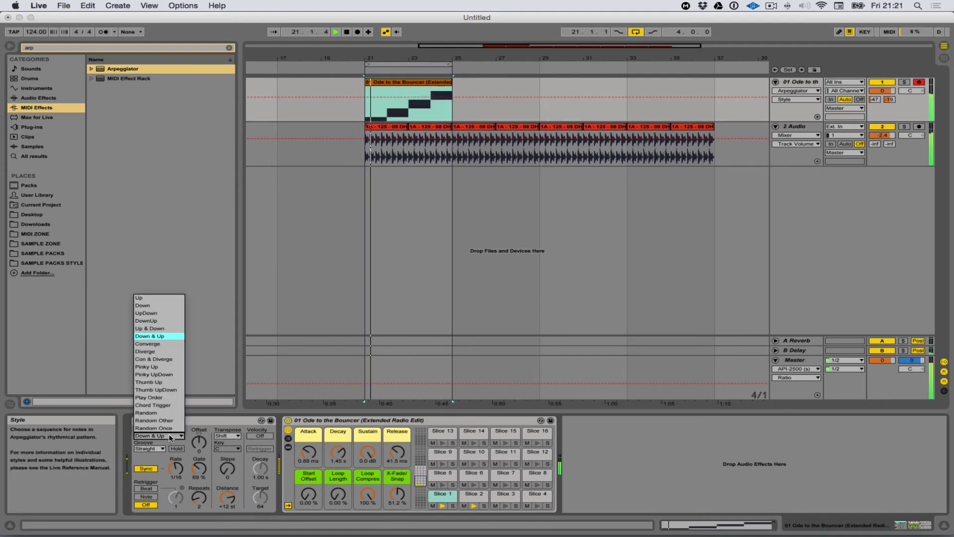
left_click(169, 421)
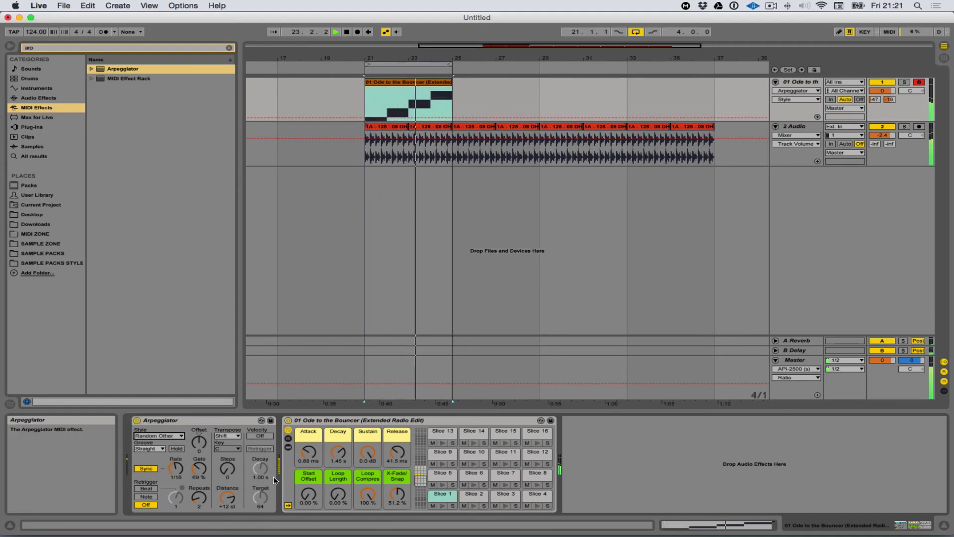
Step: Set the Arpeggiator's transpose distance to +16 st and enable its velocity with a decay of about 2.88 s
left_click_drag(232, 505, 232, 501)
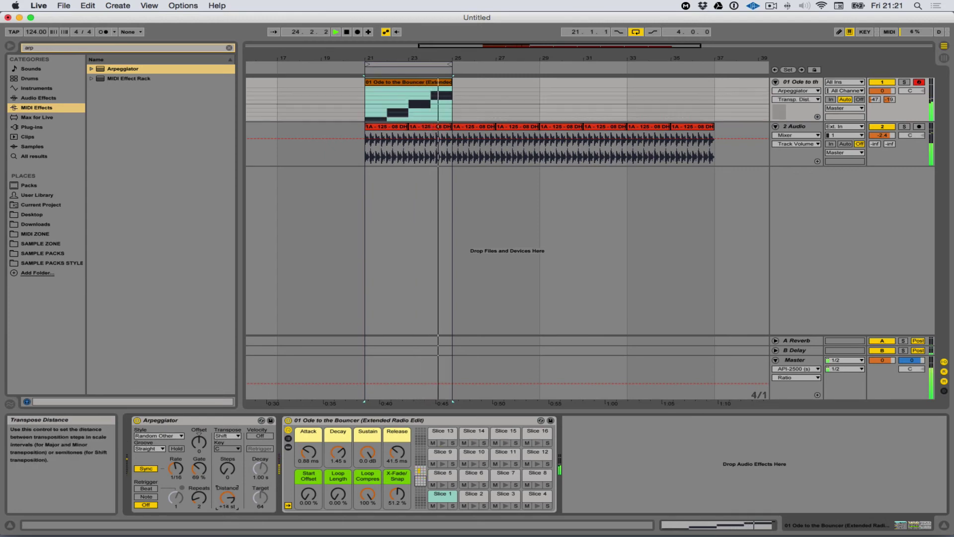
left_click_drag(260, 468, 261, 457)
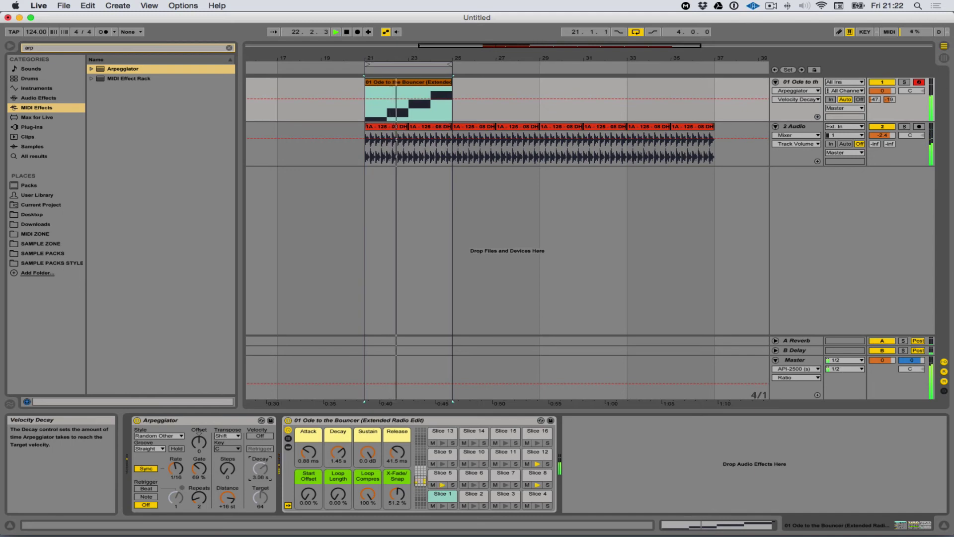
left_click(260, 435)
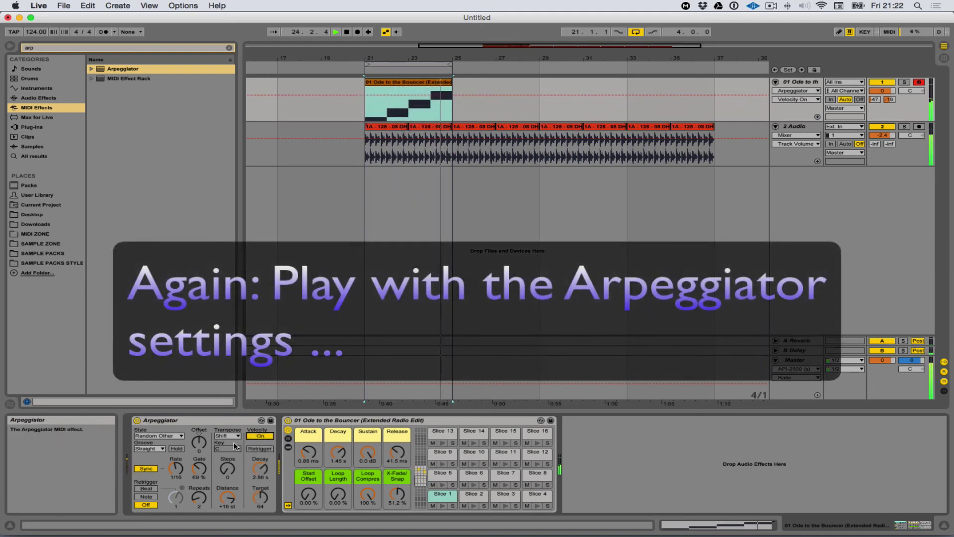
Step: Set the Arpeggiator's transpose steps to 3 and its repeats to inf
left_click_drag(233, 454, 234, 443)
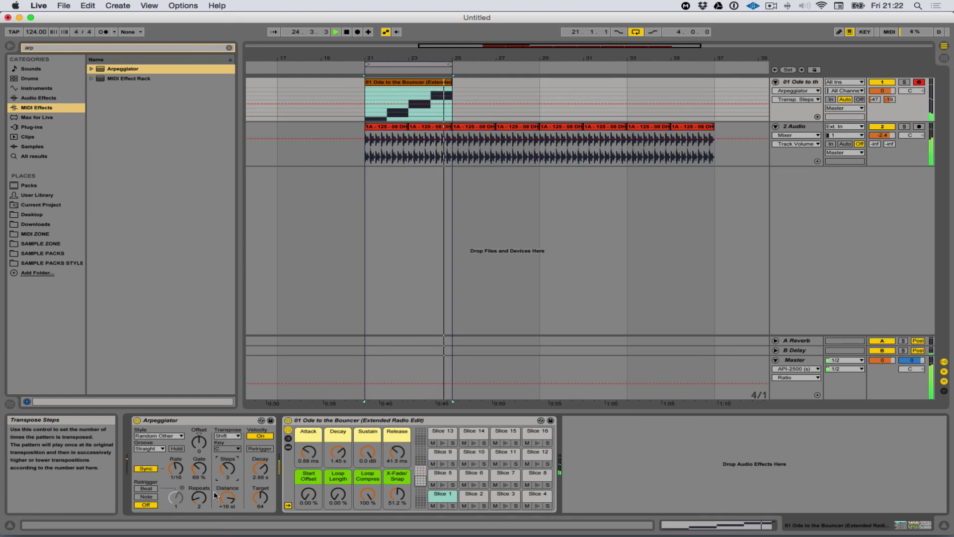
left_click_drag(199, 497, 199, 507)
left_click(226, 472)
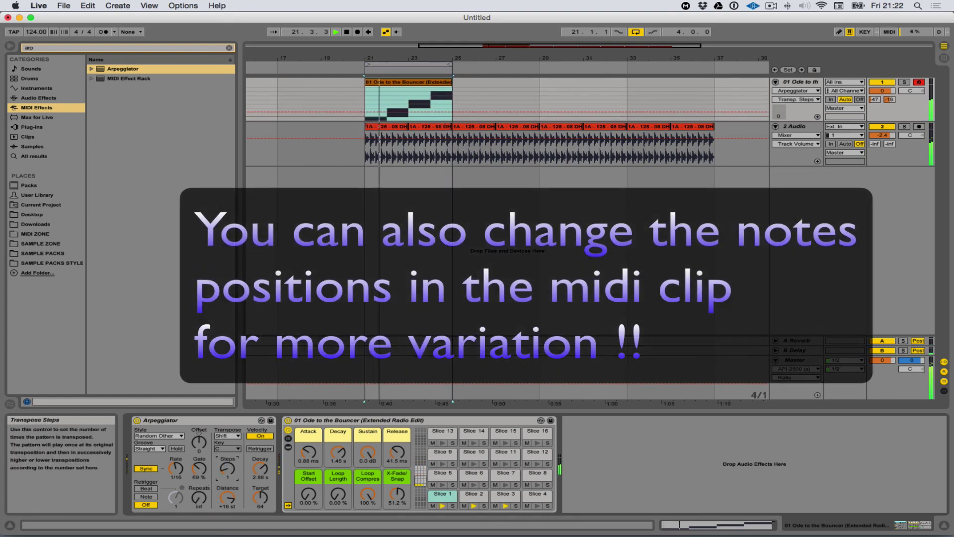
Step: Set the Arpeggiator's pattern offset to 3 and its style to Con & Diverge
left_click_drag(202, 449, 202, 439)
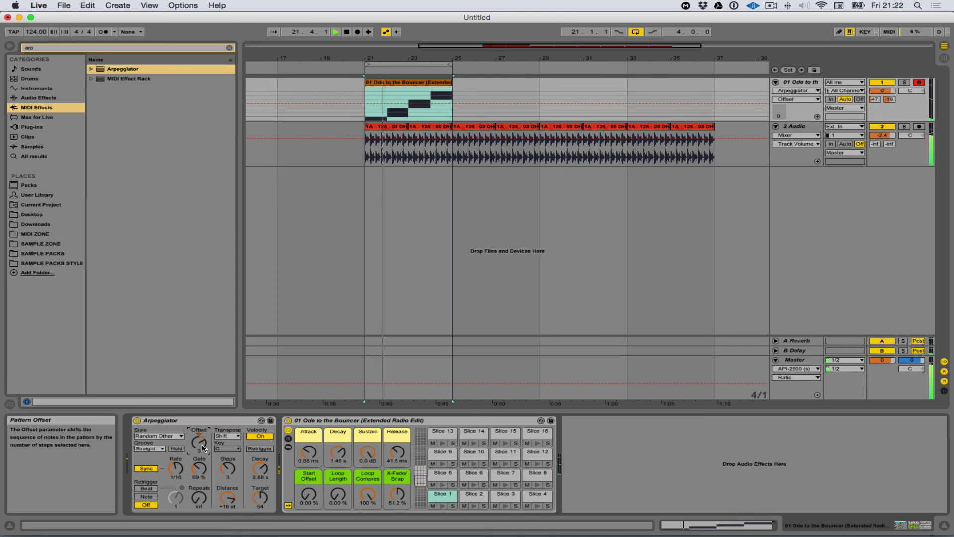
left_click(176, 436)
left_click(169, 370)
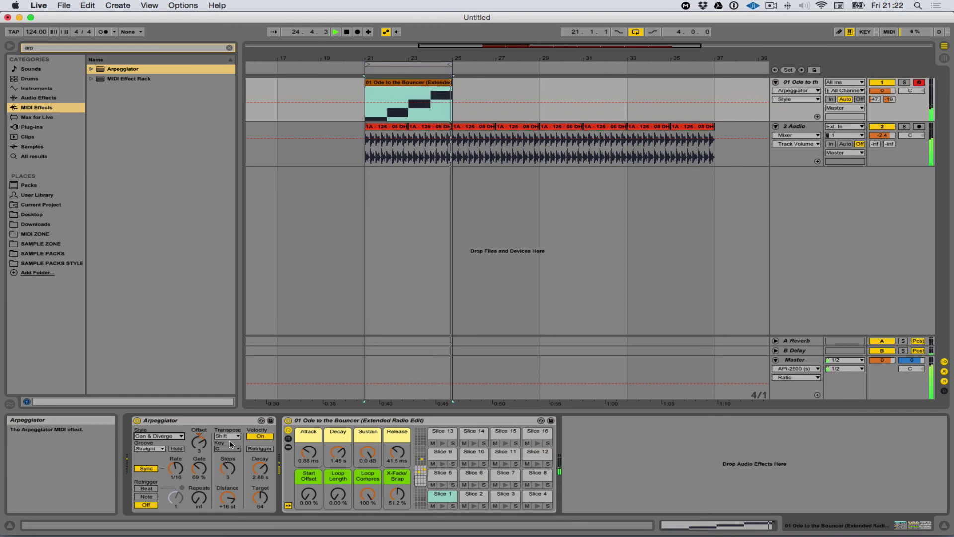
Step: Set the Arpeggiator's gate to about 58 % and its rate to 1/8, and stop playback
mouse_move(198, 468)
left_mouse_down()
mouse_move(199, 485)
mouse_move(198, 464)
left_mouse_up()
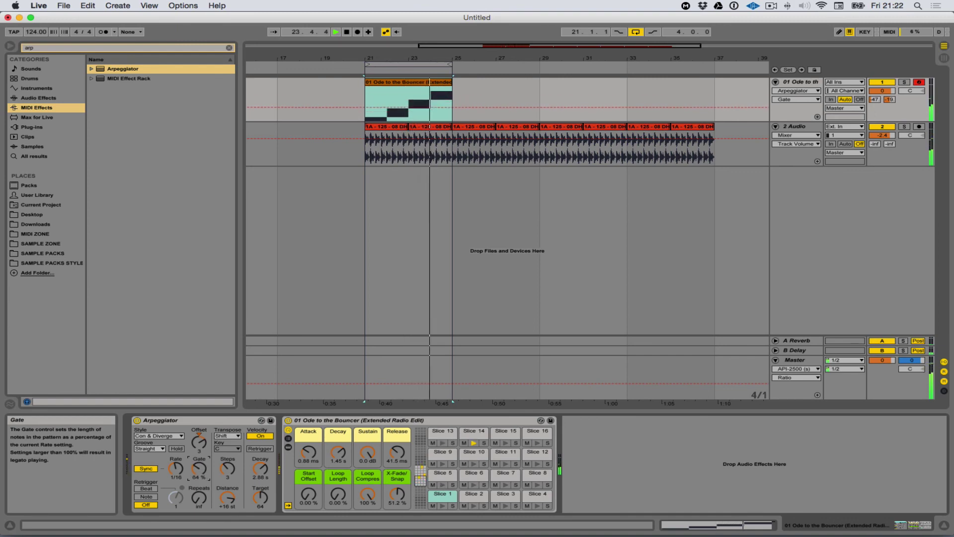
left_click_drag(176, 468, 197, 473)
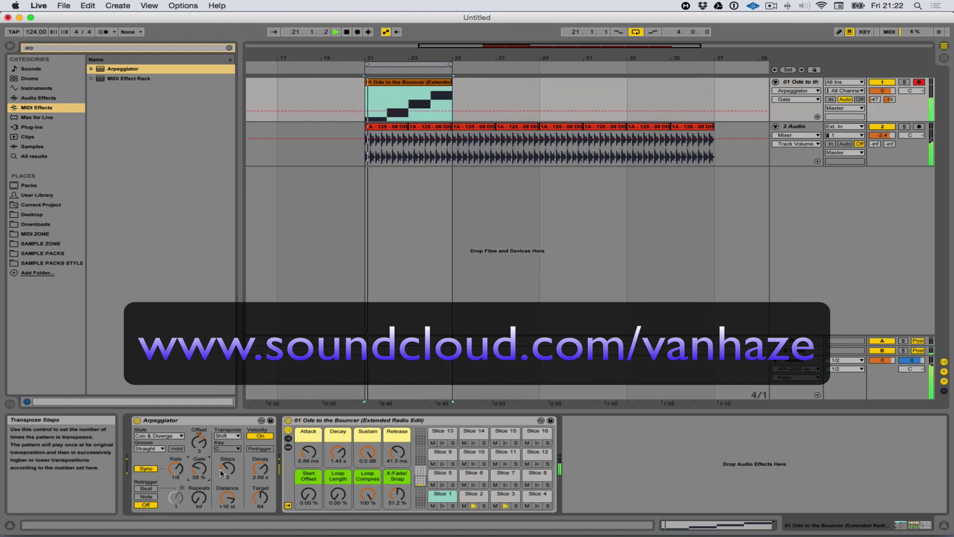
key("space")
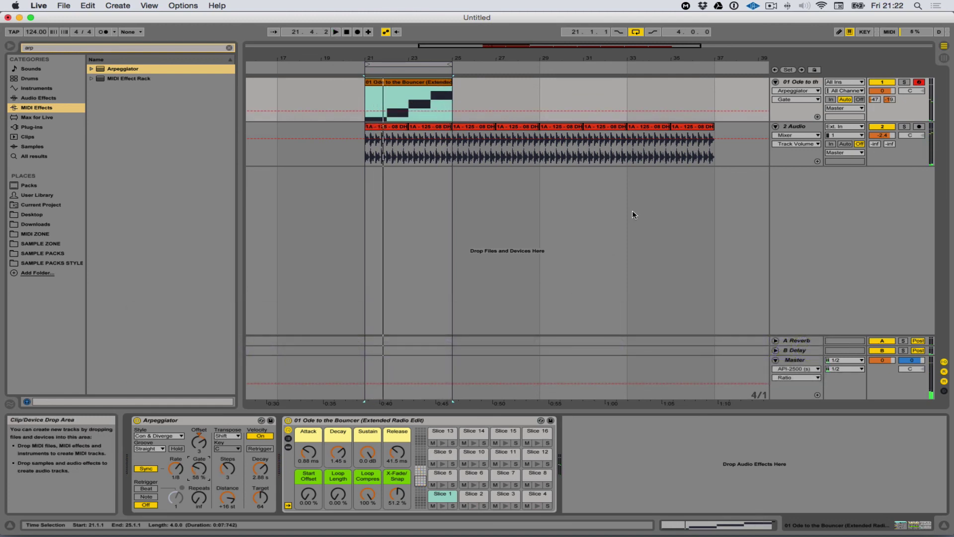